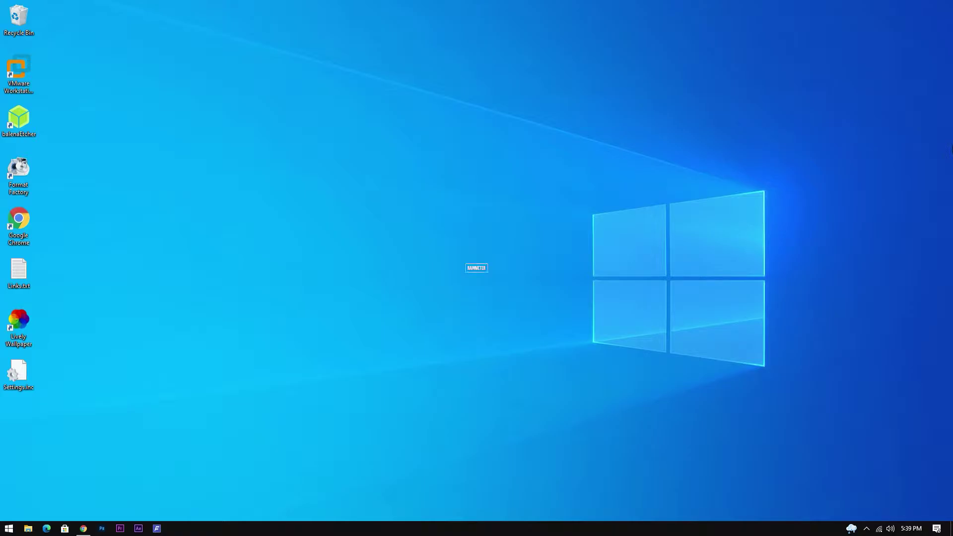
Step: Open Links.txt from the desktop in Notepad to view the setup download links
double_click(17, 275)
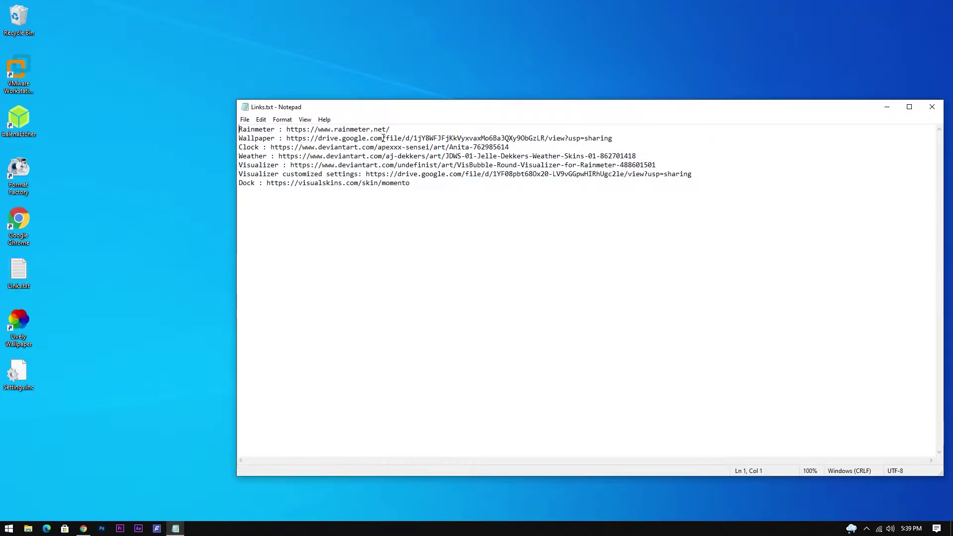
Step: Copy the Rainmeter link from Links.txt and load rainmeter.net in Chrome
right_click(304, 132)
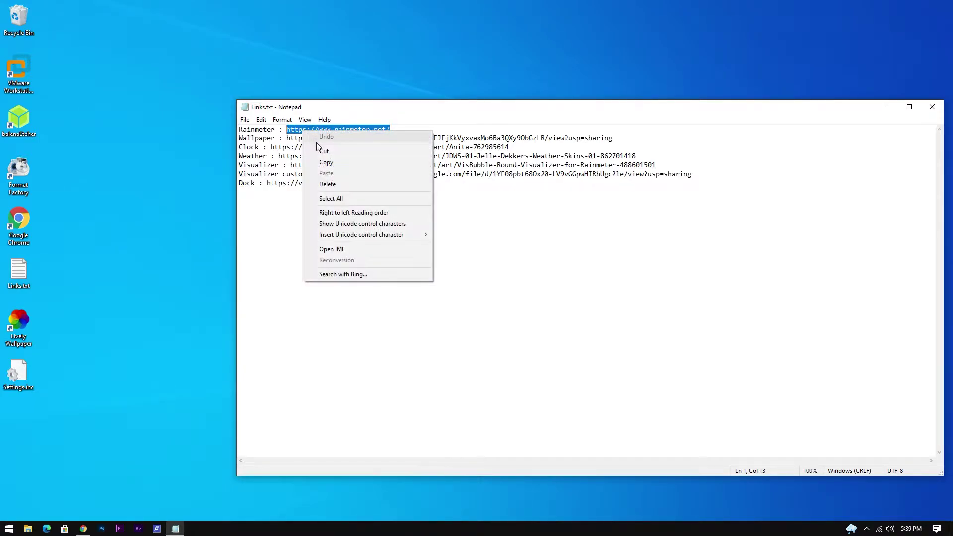
click(330, 162)
click(84, 528)
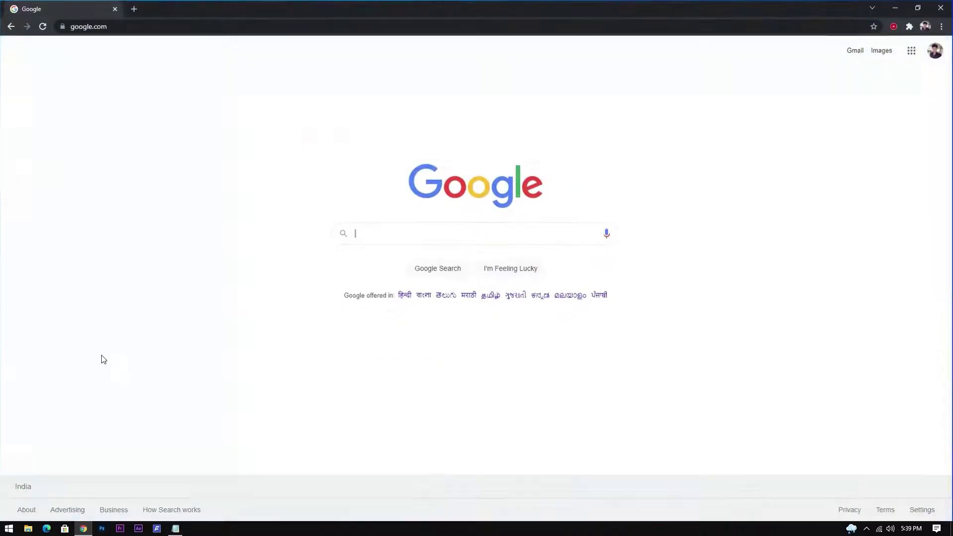
click(106, 27)
key(ctrl+v)
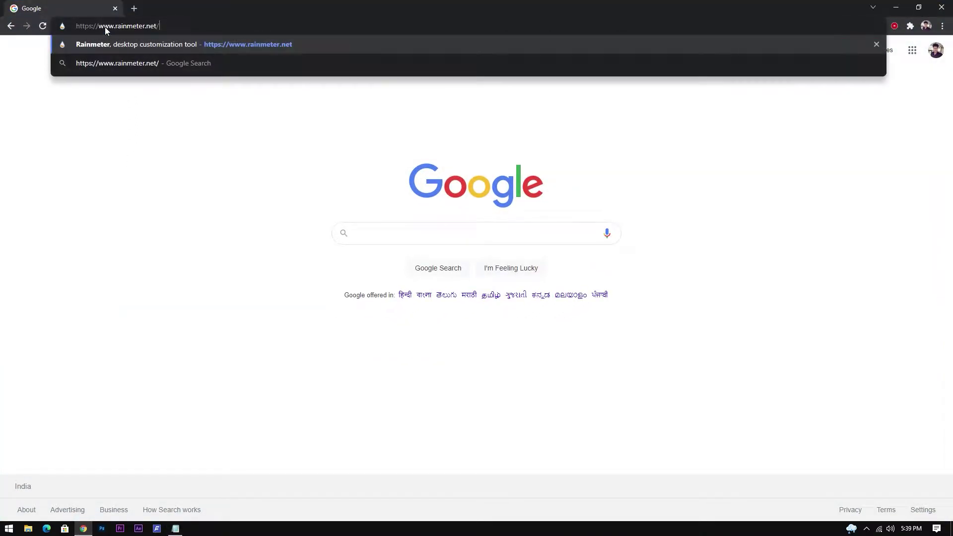
key(Return)
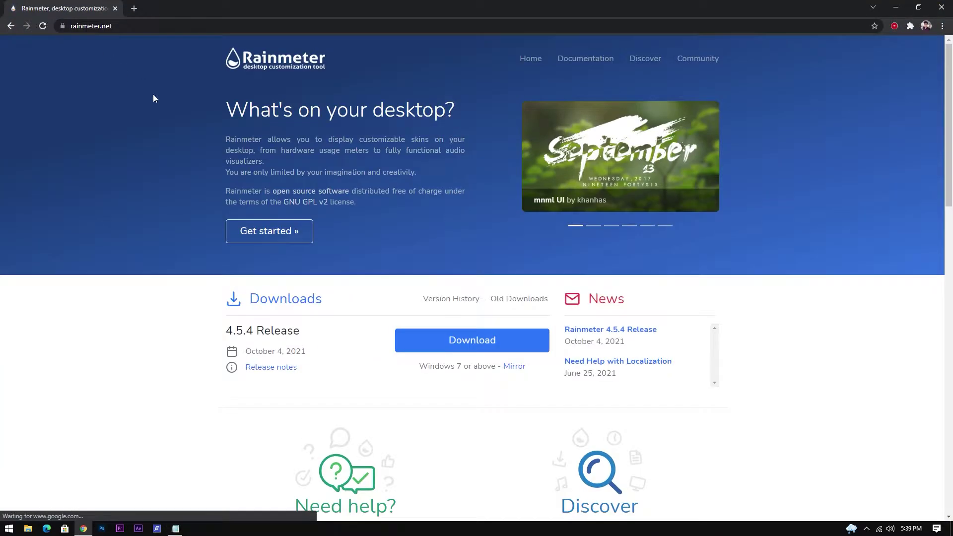
scroll(282, 201, down, 2)
scroll(297, 192, down, 1)
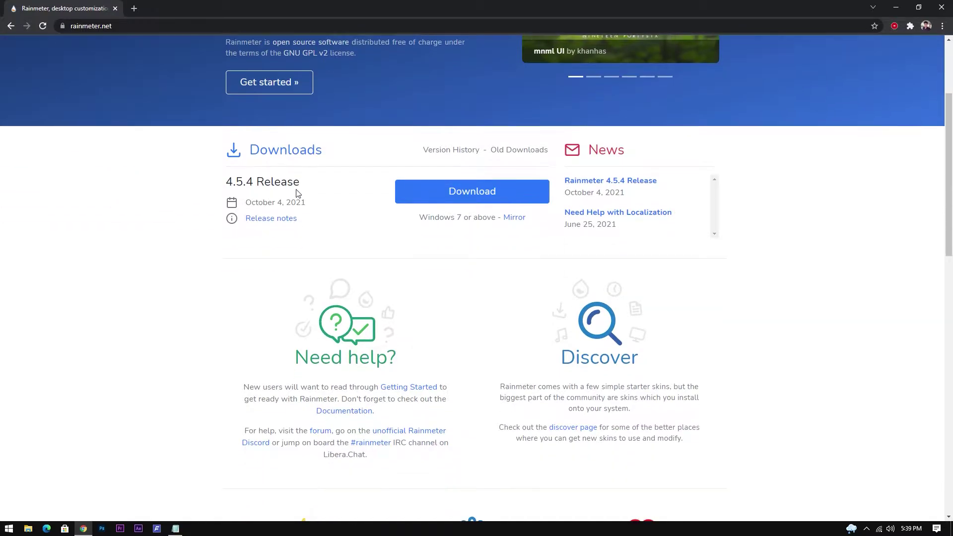
Step: Download Rainmeter 4.5.4 and complete its standard installation
click(447, 192)
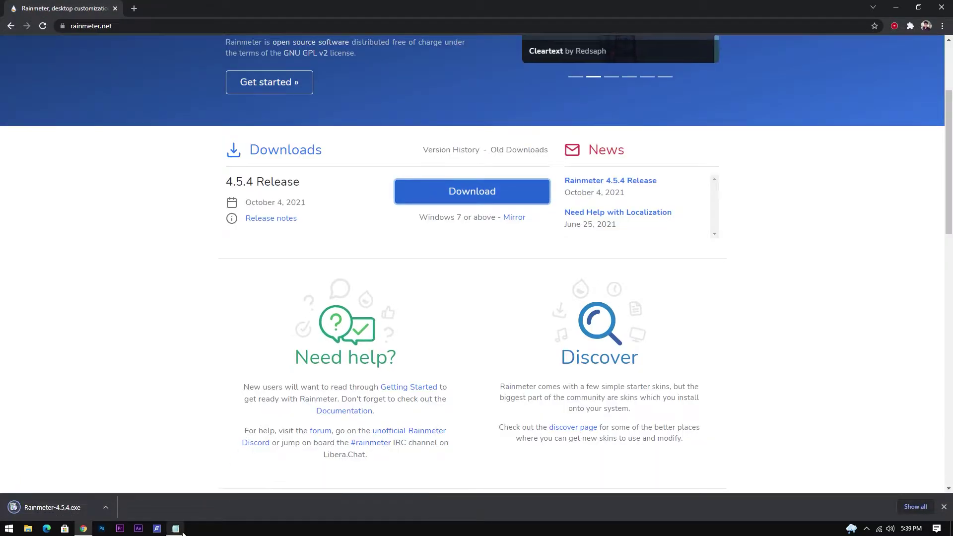
click(70, 508)
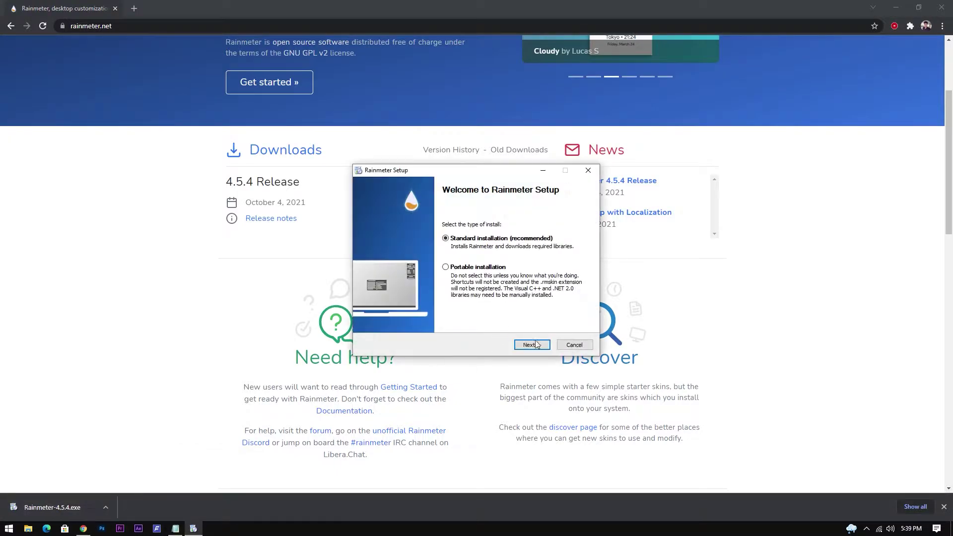
click(530, 345)
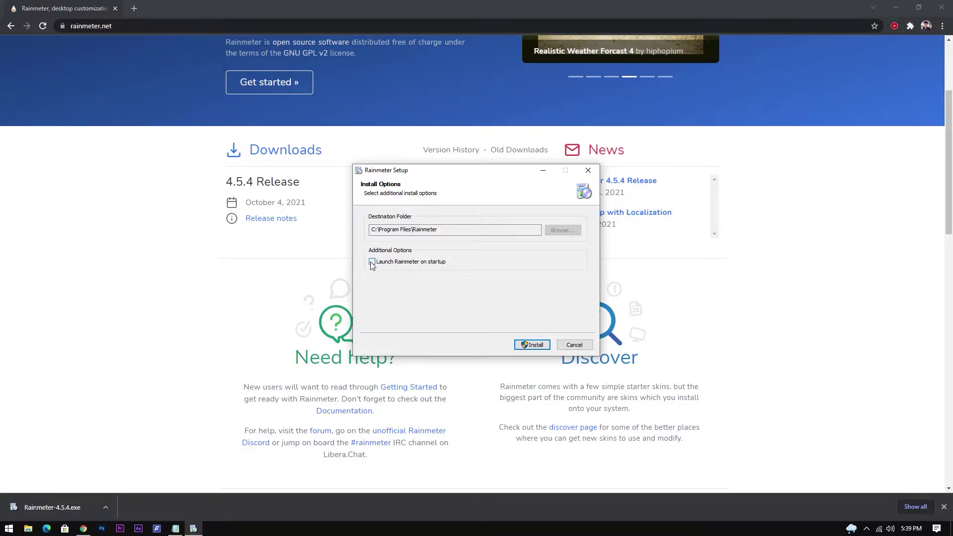
click(531, 345)
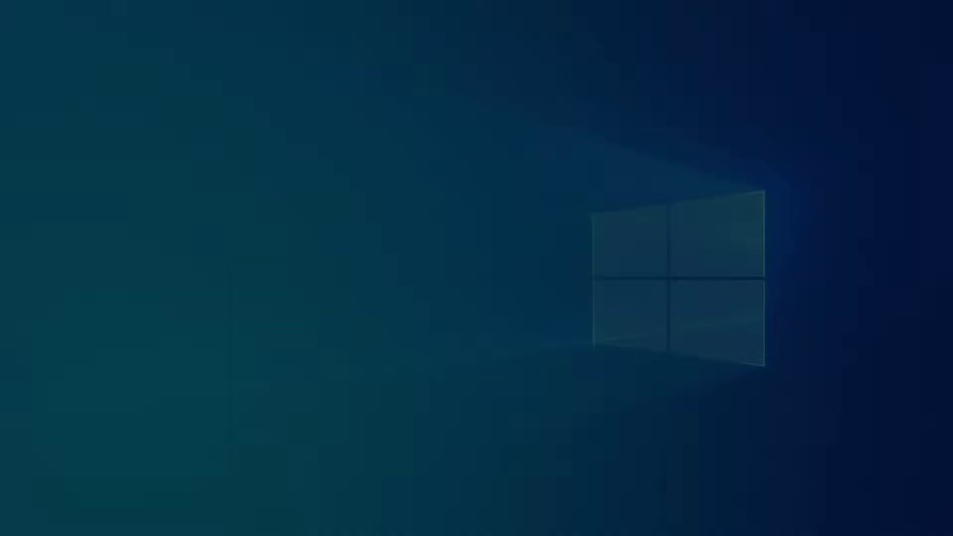
click(437, 332)
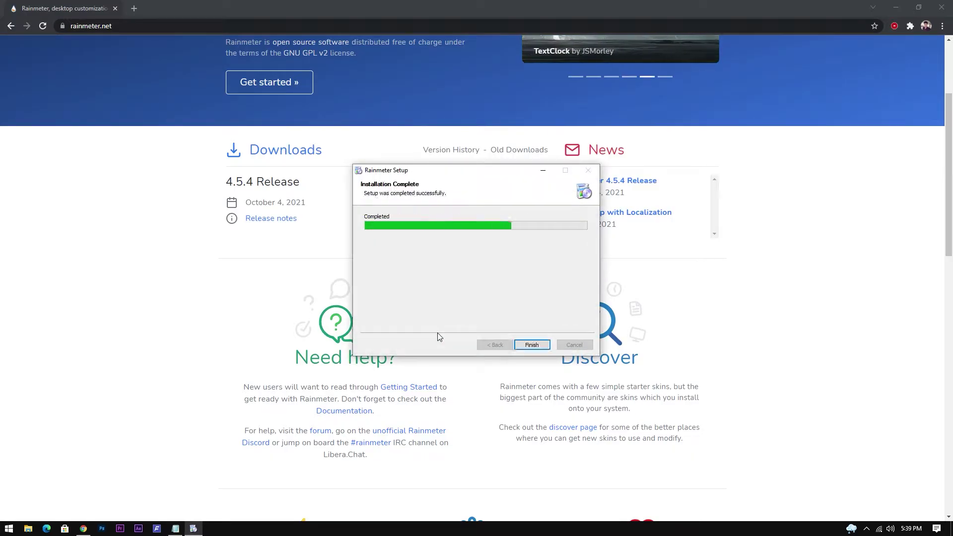
click(531, 346)
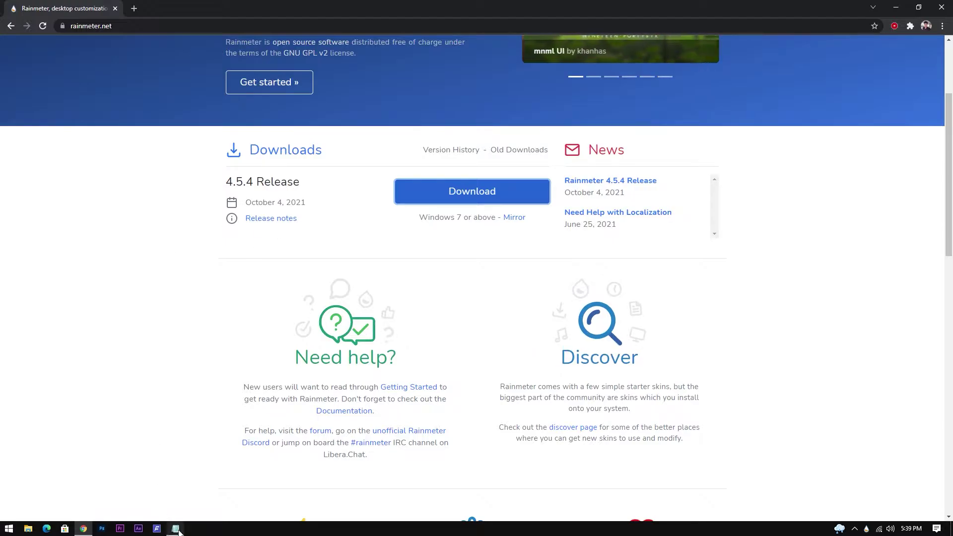
click(177, 530)
Step: Open the Wallpaper Drive link and download 'Live Wallpaper PC Black Hole in Space_1080p.mp4'
drag(287, 139, 575, 142)
right_click(600, 141)
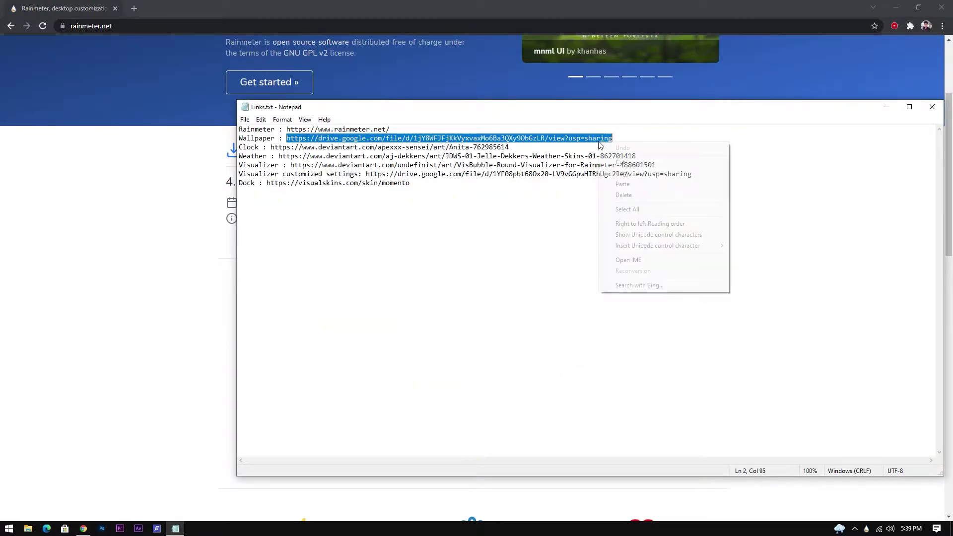
click(625, 177)
click(159, 29)
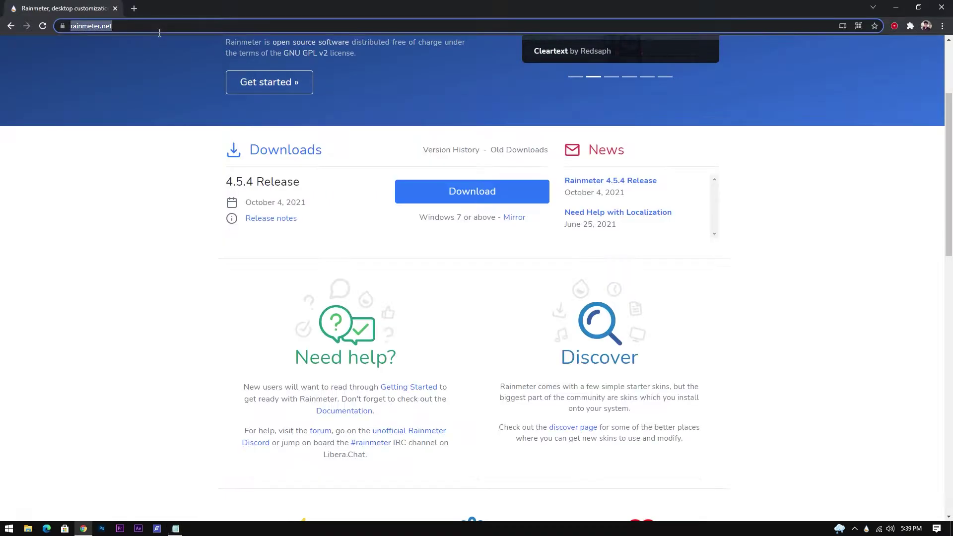
key(ctrl+v)
key(Return)
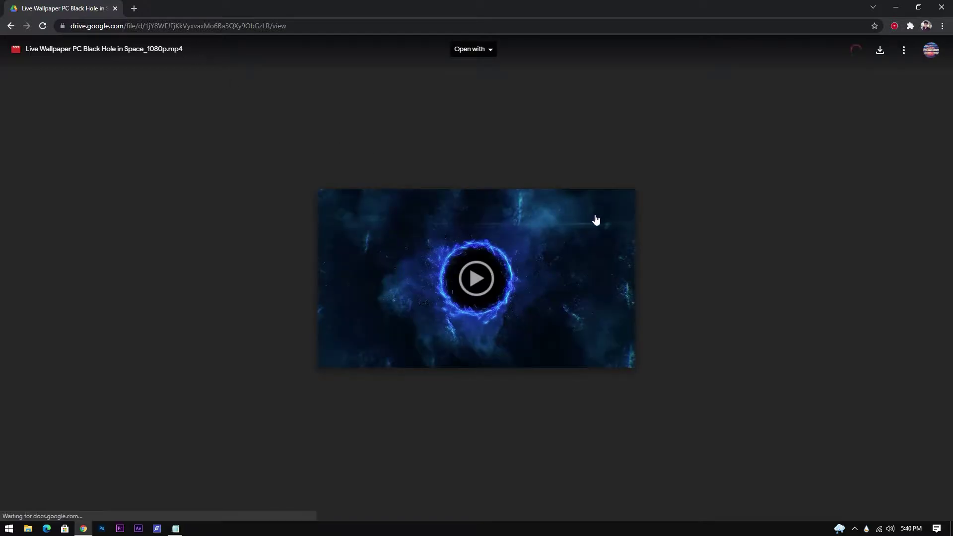
click(880, 52)
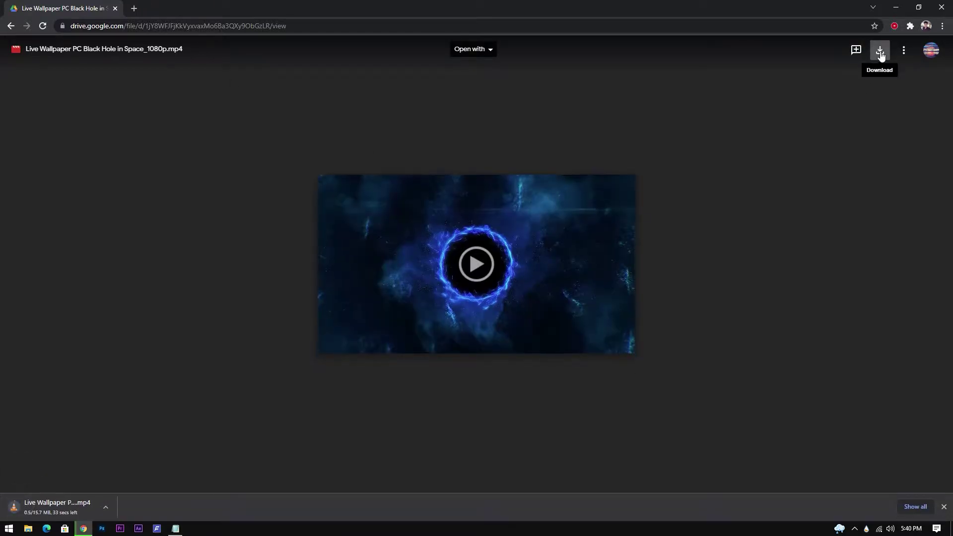
Step: Copy the Clock link from Links.txt and open the Anita clock skin page
click(176, 528)
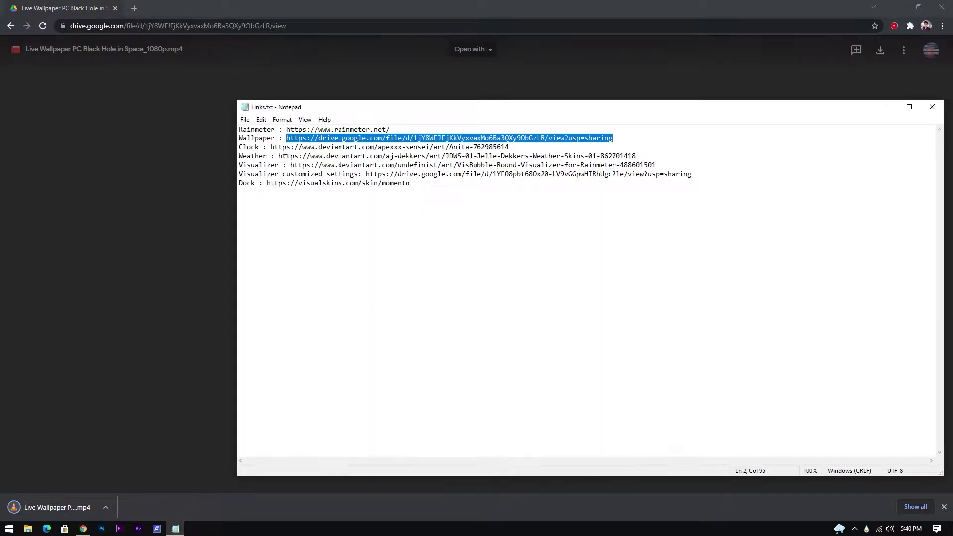
drag(272, 147, 509, 148)
key(ctrl+c)
click(121, 28)
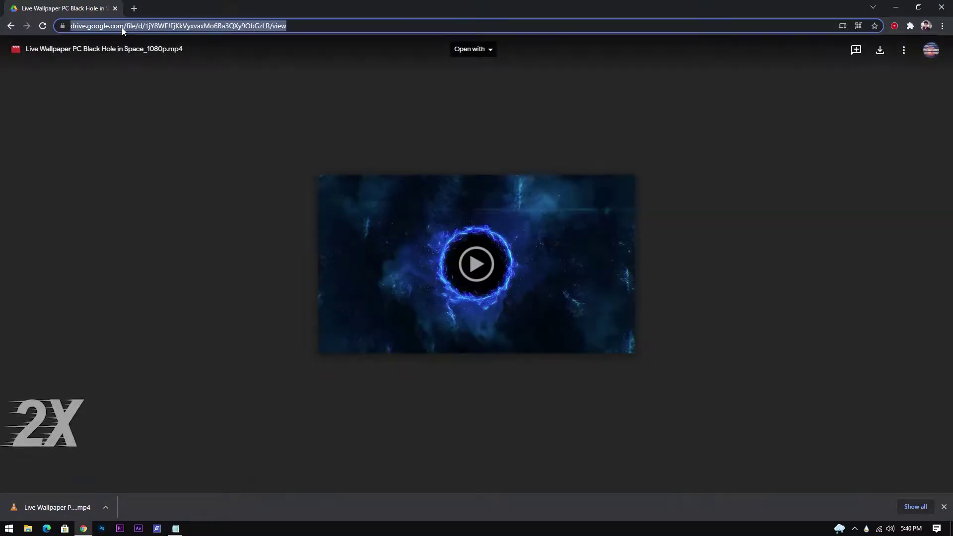
key(ctrl+v)
key(Return)
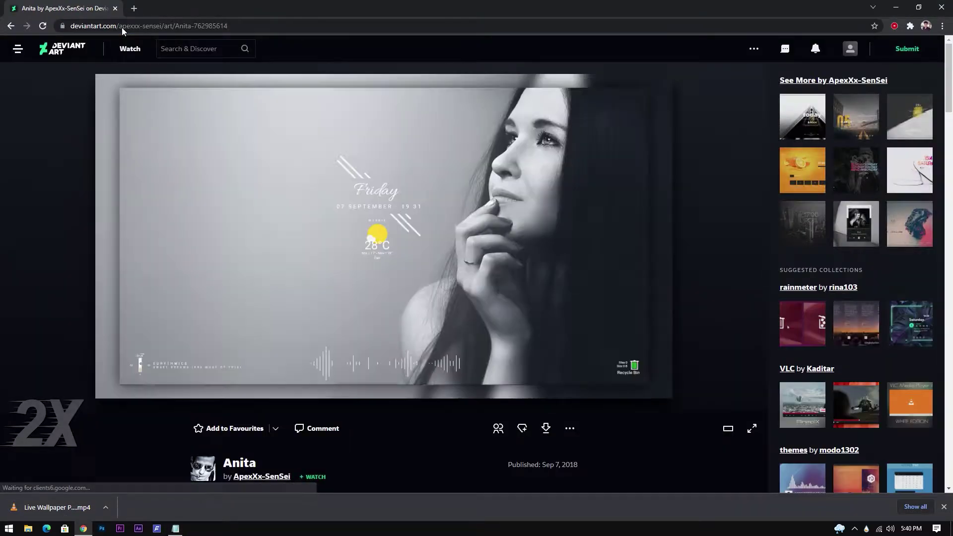
Step: Download the Anita clock skin, then the JDWS-01 weather skin from its DeviantArt page
click(547, 431)
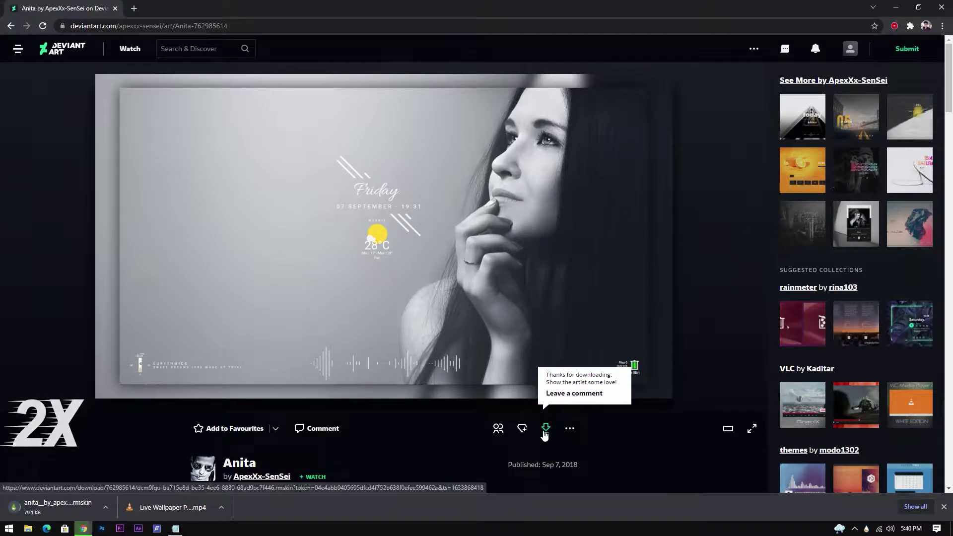
click(176, 530)
drag(279, 157, 681, 161)
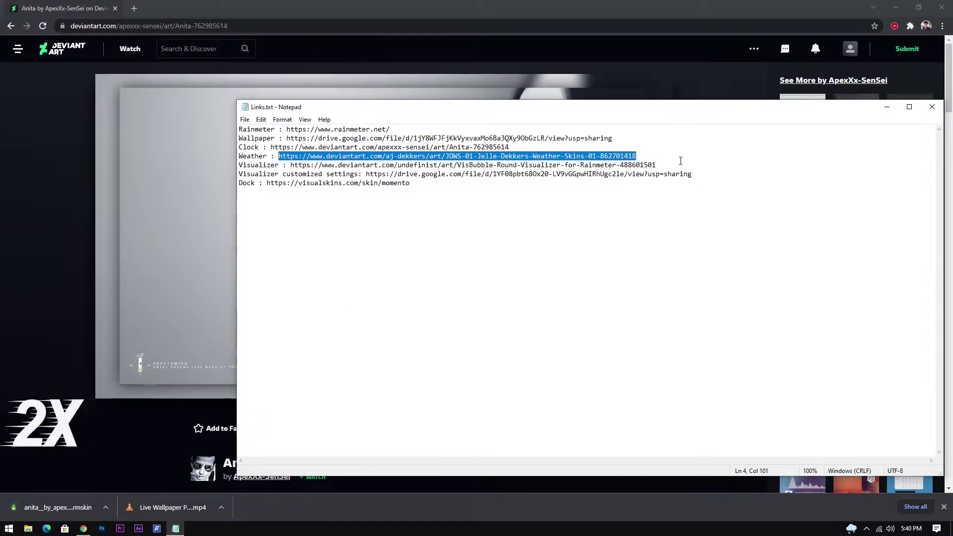
key(ctrl+c)
click(138, 28)
key(ctrl+v)
key(Return)
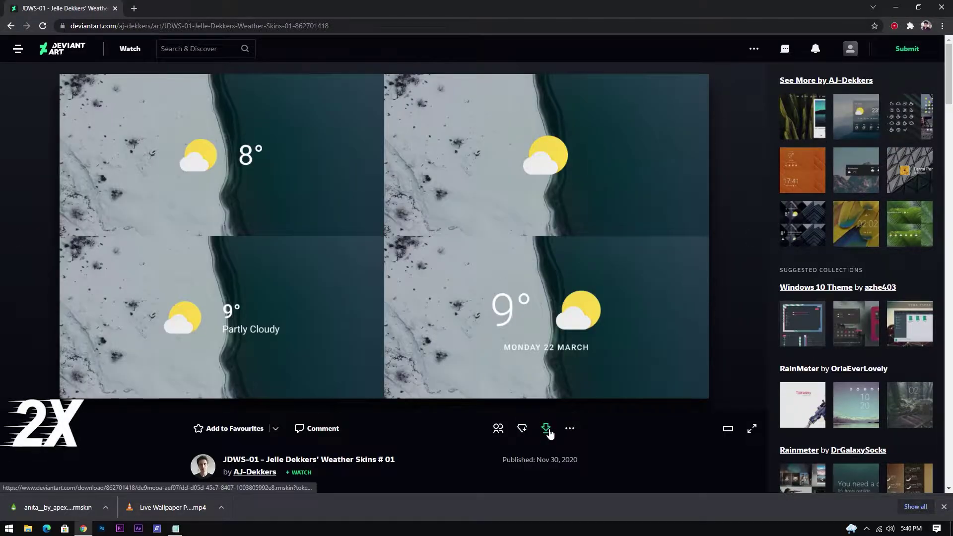
click(546, 429)
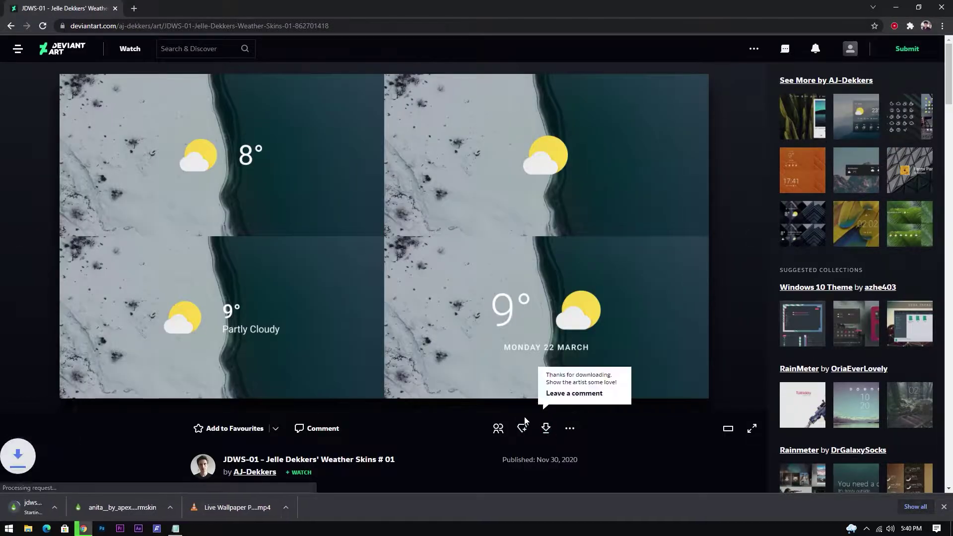
Step: Download the free VisBubble visualizer skin and select the visualizer settings Drive link
click(175, 530)
drag(284, 168, 656, 169)
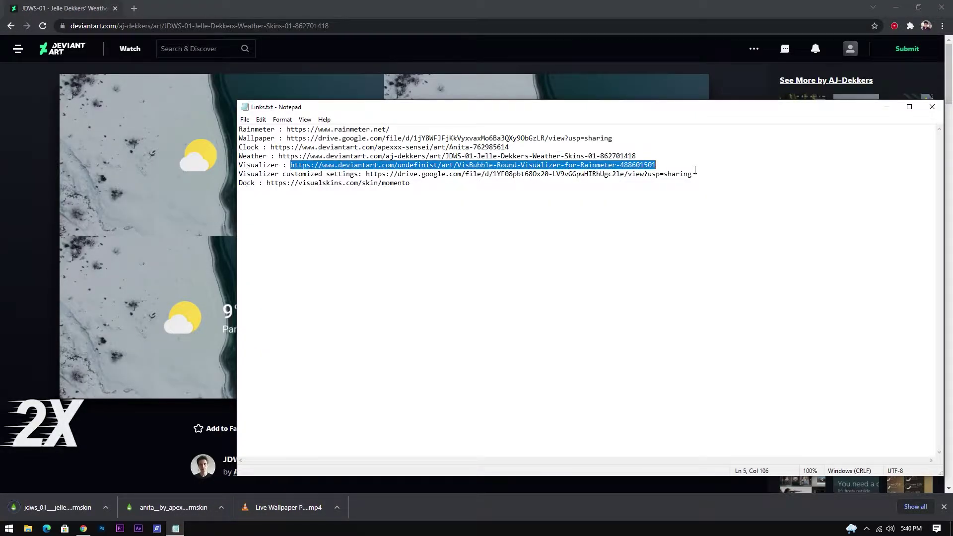
key(ctrl+c)
click(201, 26)
key(ctrl+v)
key(Return)
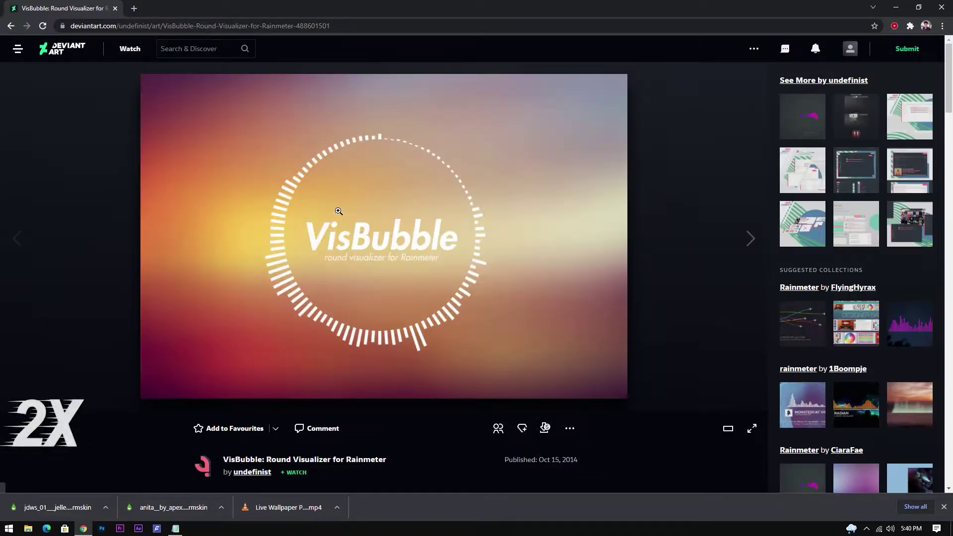
scroll(541, 405, down, 3)
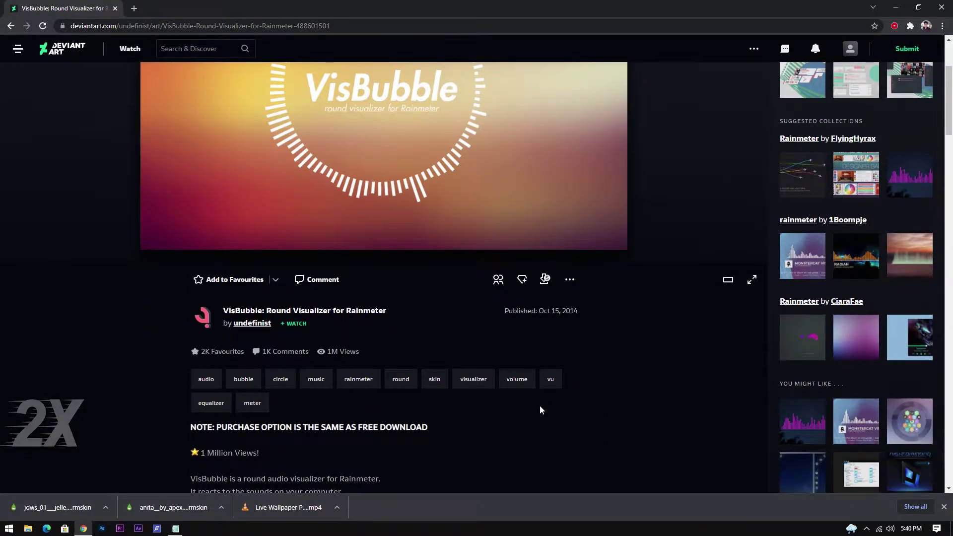
click(549, 281)
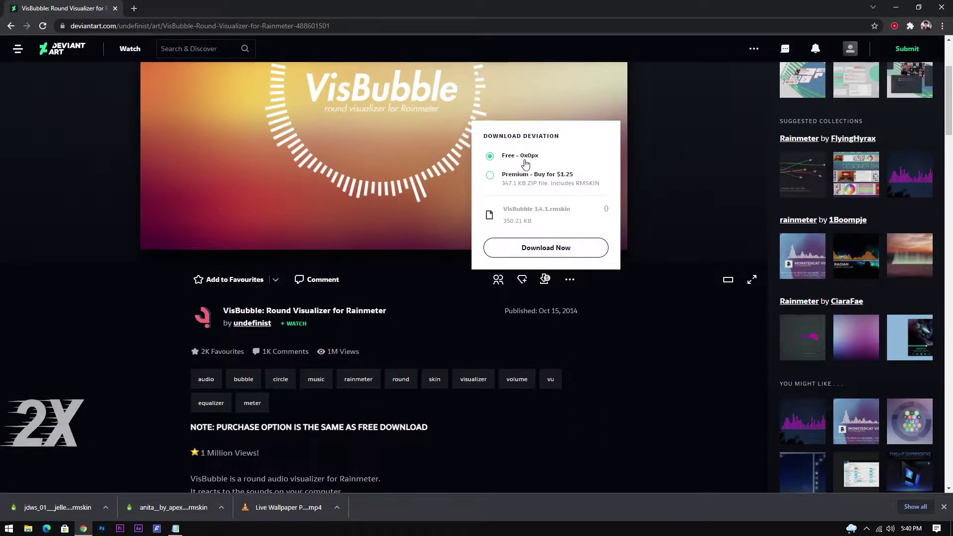
click(537, 249)
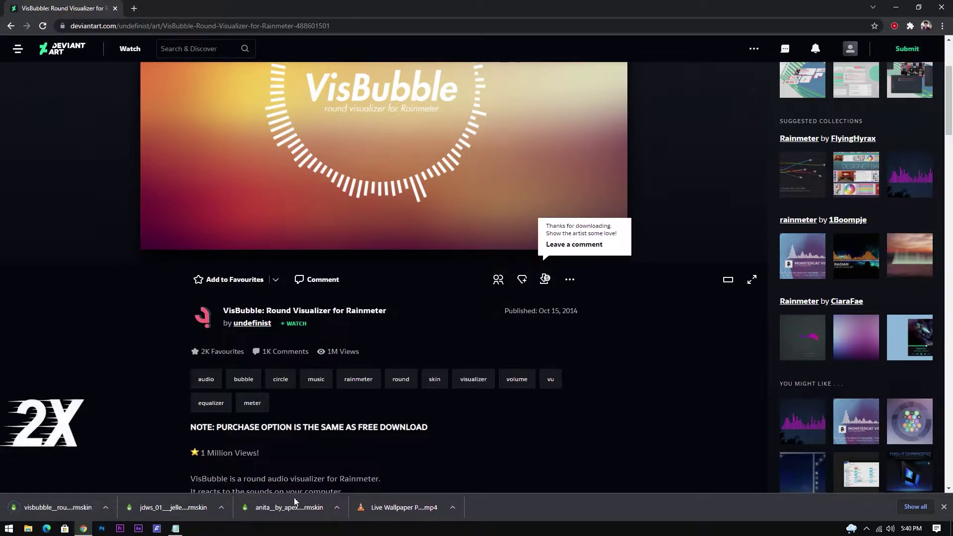
key(alt+Tab)
drag(367, 175, 716, 179)
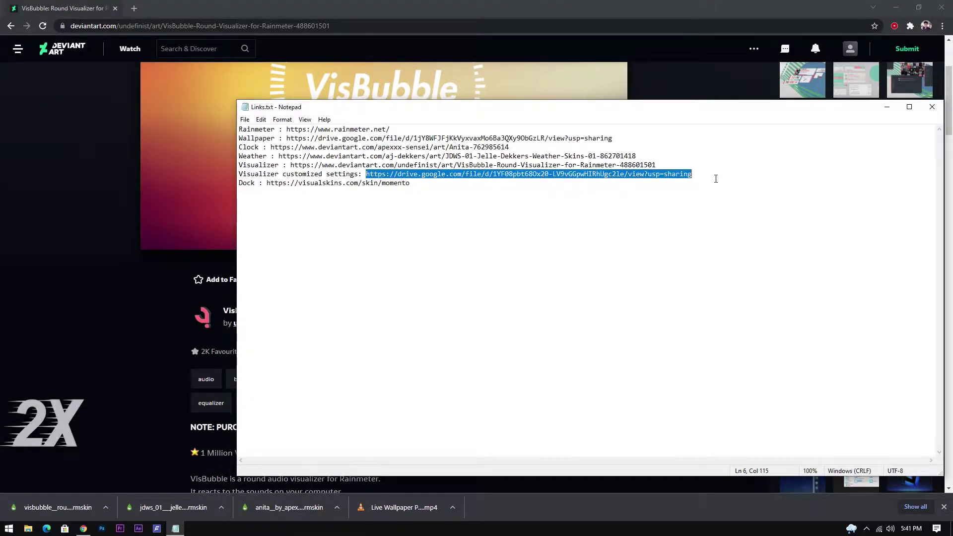
Step: Load the settings Drive link and download Settings.inc
key(ctrl+c)
click(180, 26)
key(ctrl+v)
key(Return)
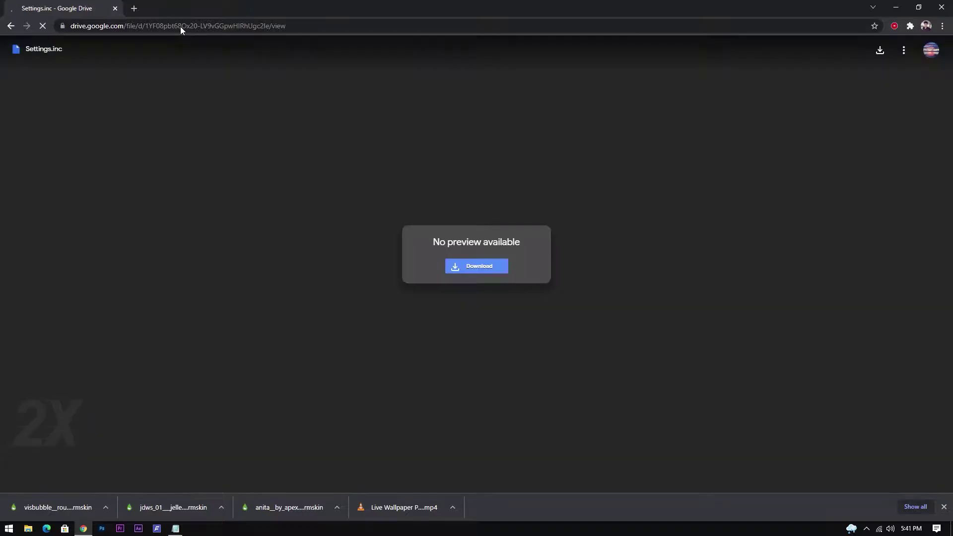
click(462, 266)
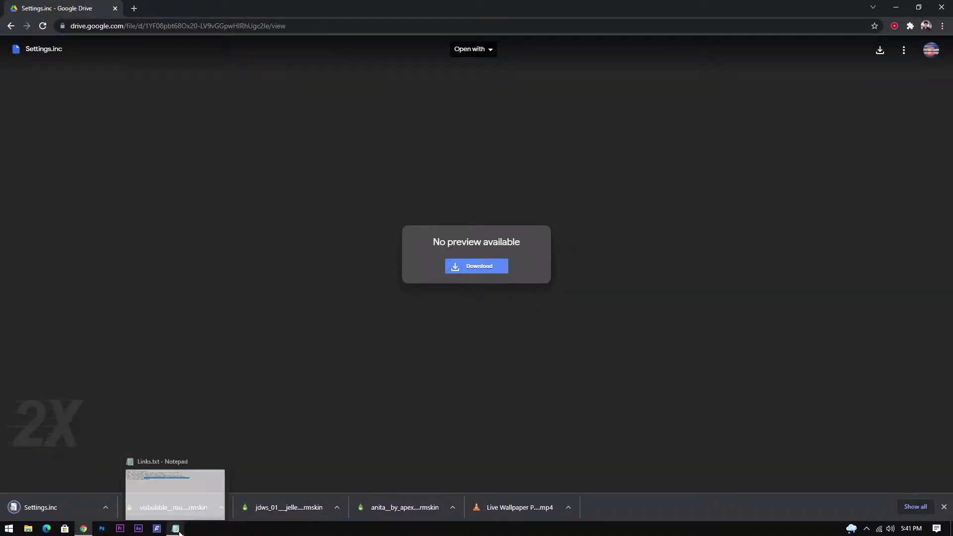
Step: Open the Dock link and download the Momento dock skin, dismissing the advert
click(175, 529)
drag(267, 184, 423, 187)
key(ctrl+c)
click(125, 28)
key(ctrl+v)
key(Return)
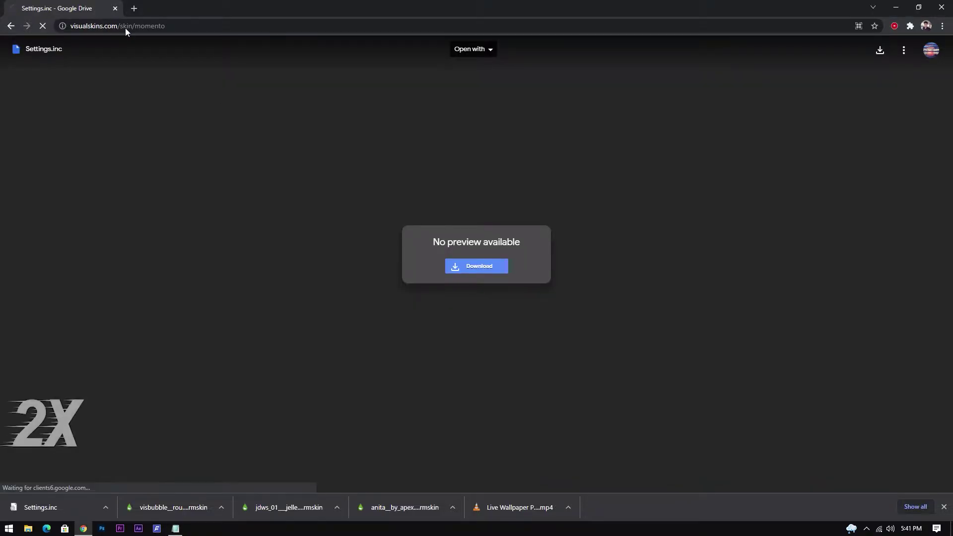
scroll(188, 195, down, 3)
scroll(187, 195, down, 8)
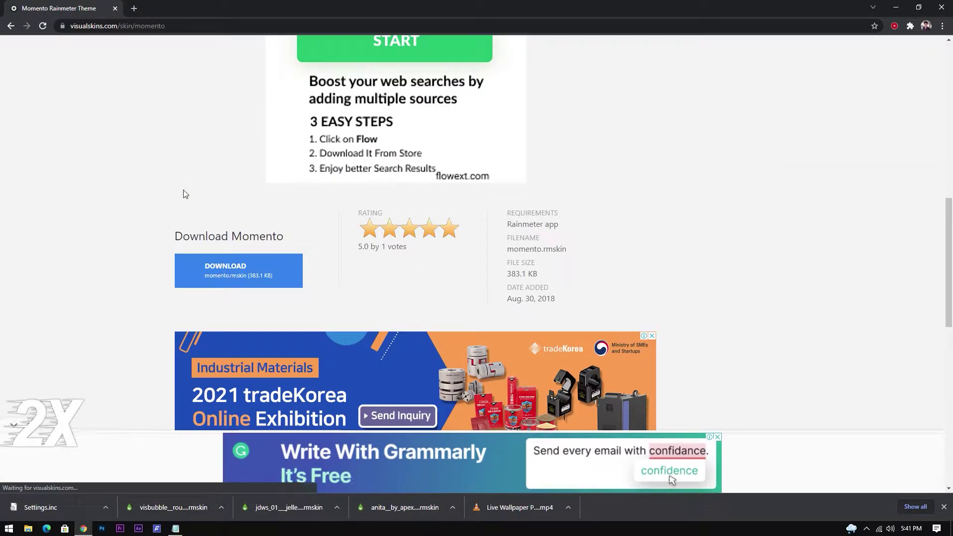
click(241, 271)
click(515, 321)
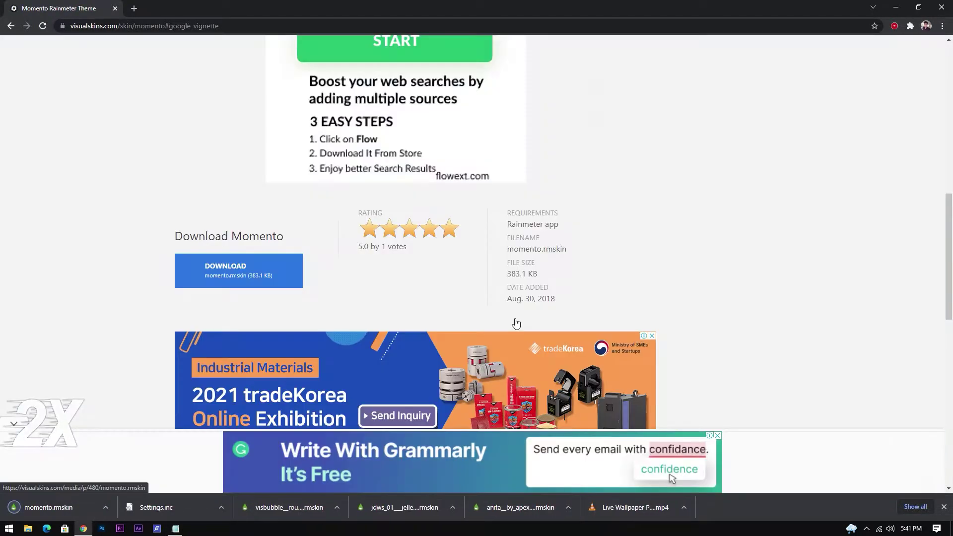
Step: Show momento.rmskin in the Downloads folder and select all the downloaded files
click(106, 509)
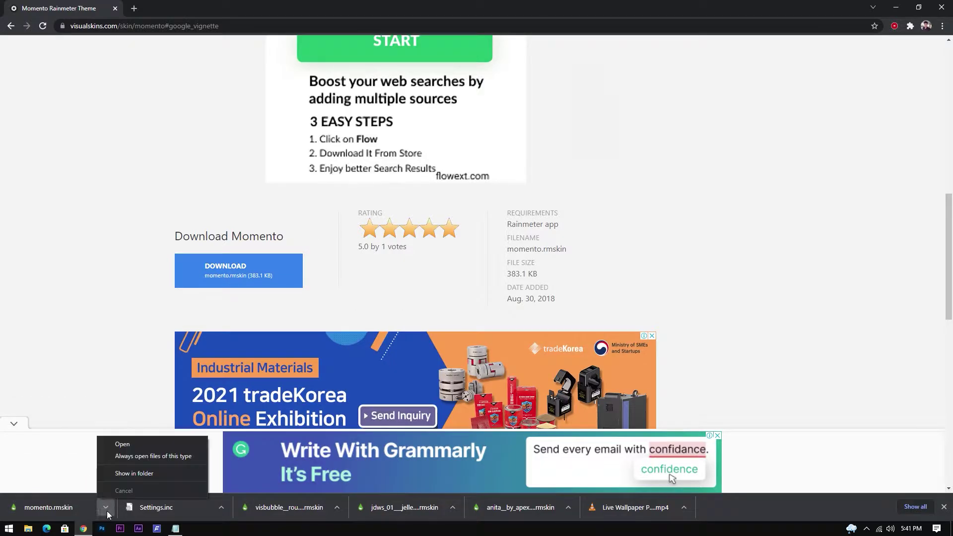
click(151, 473)
drag(395, 211, 156, 82)
Step: Switch the Downloads folder to Large icons view, then launch the Microsoft Store
click(198, 178)
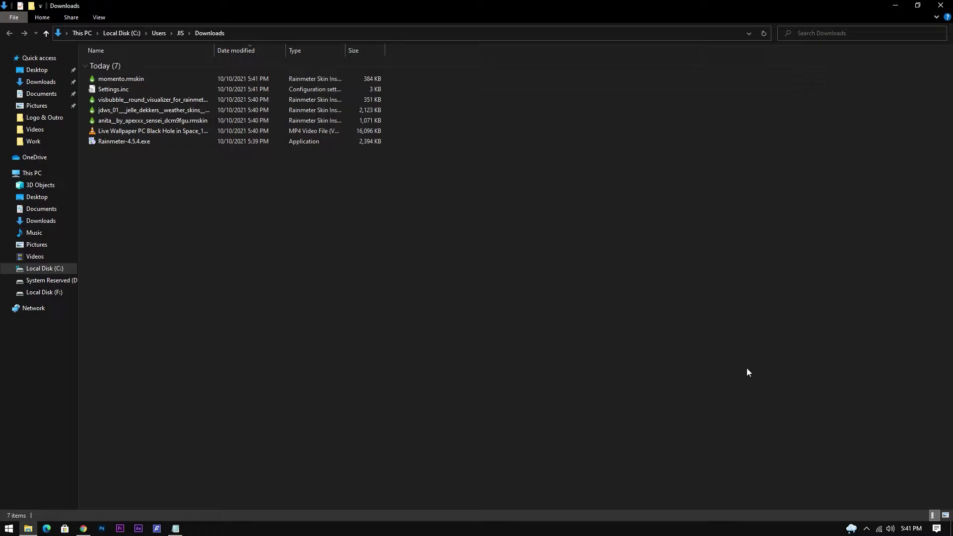
click(945, 516)
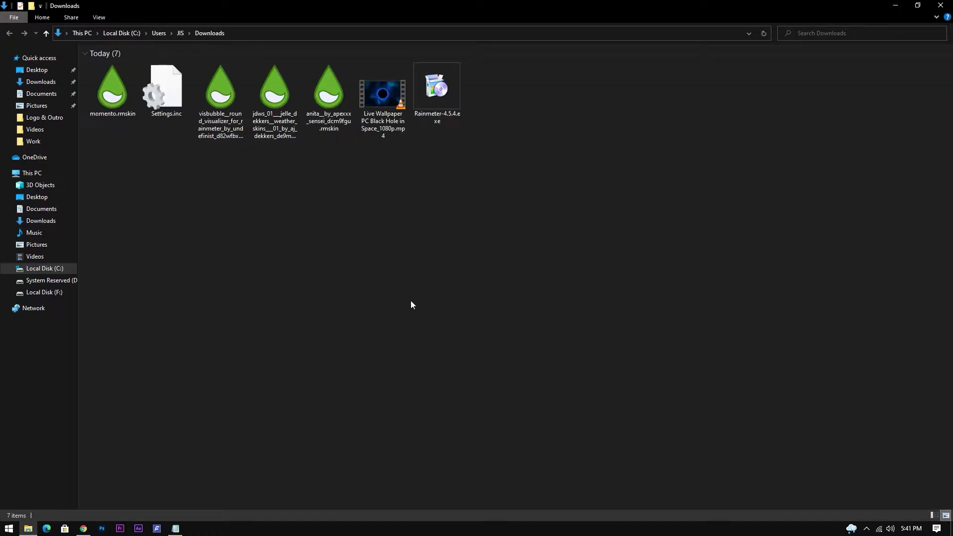
click(65, 528)
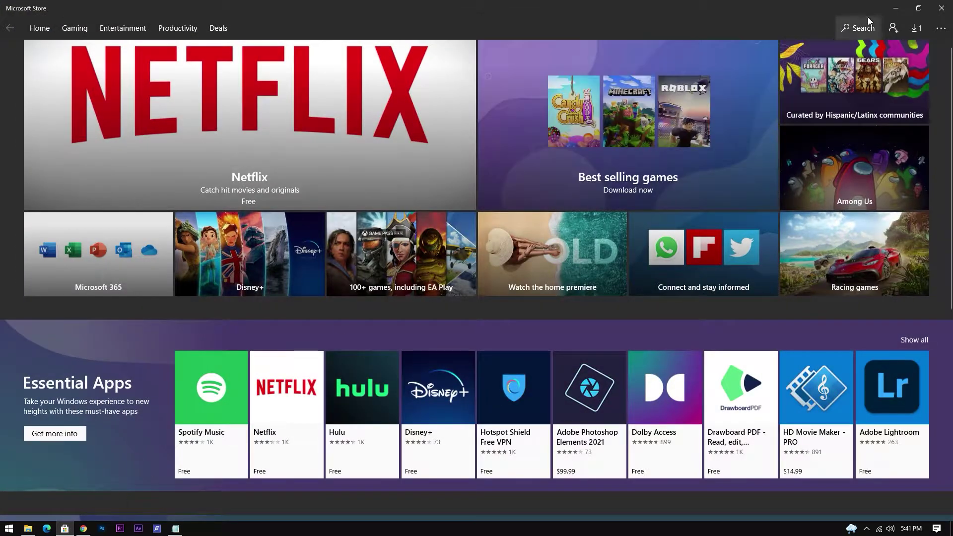
Step: Find Lively Wallpaper in the Store, then open its library from the tray icon
click(856, 27)
text(lively)
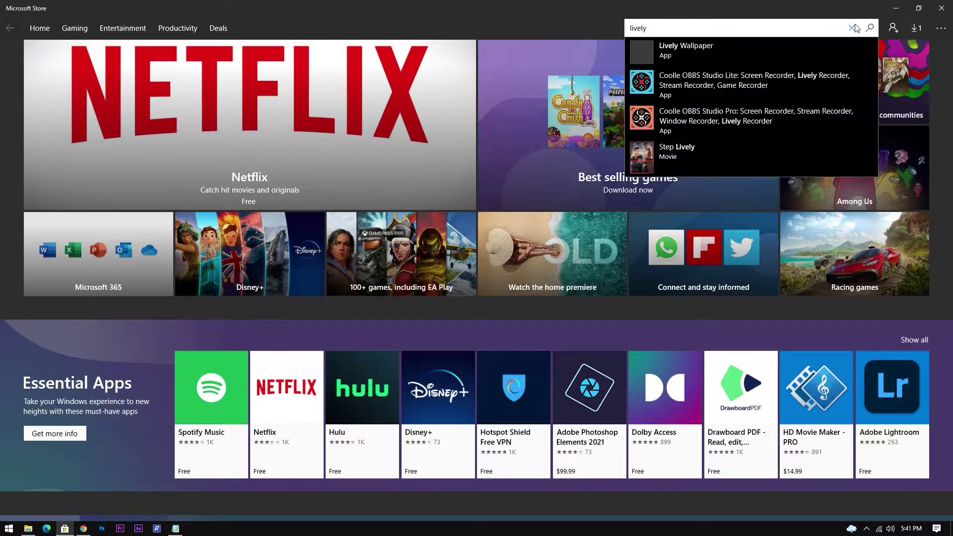
click(678, 57)
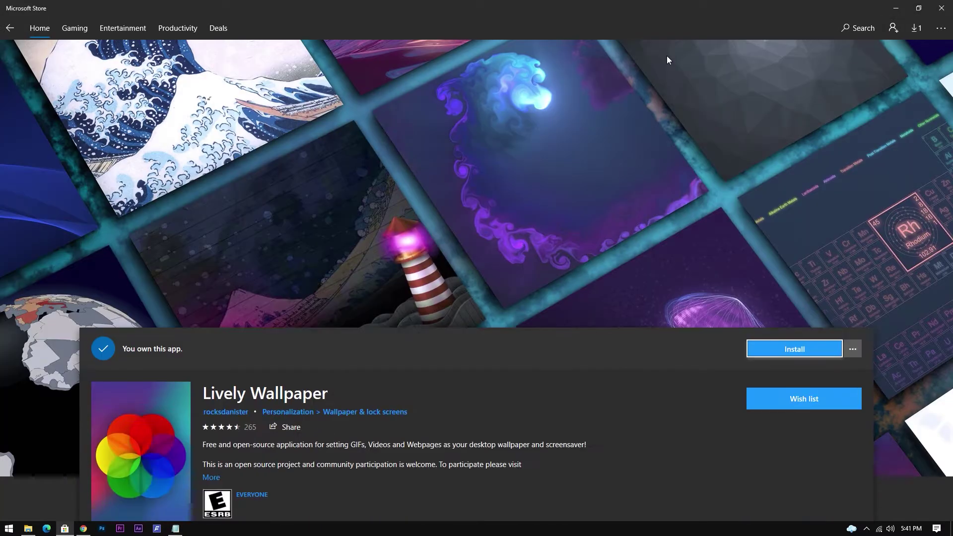
scroll(666, 55, down, 3)
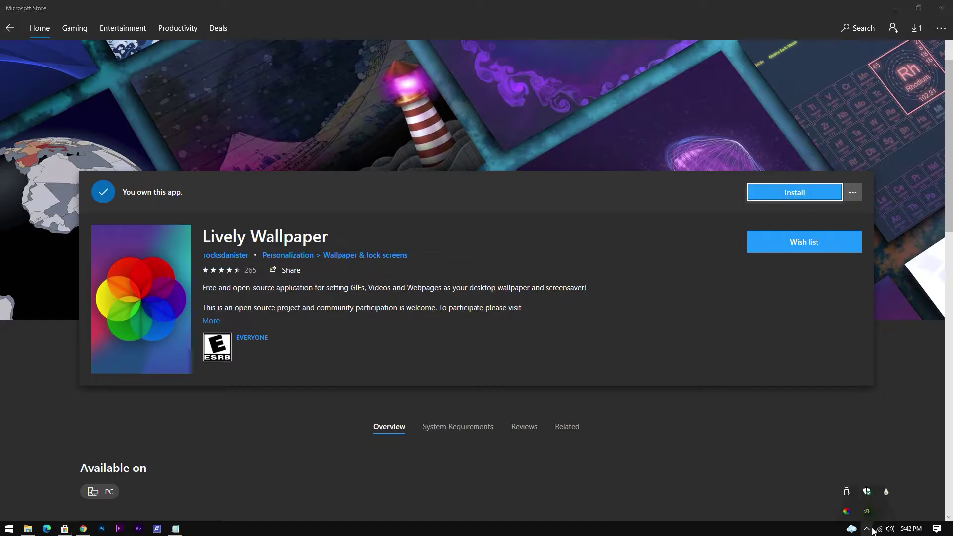
right_click(847, 511)
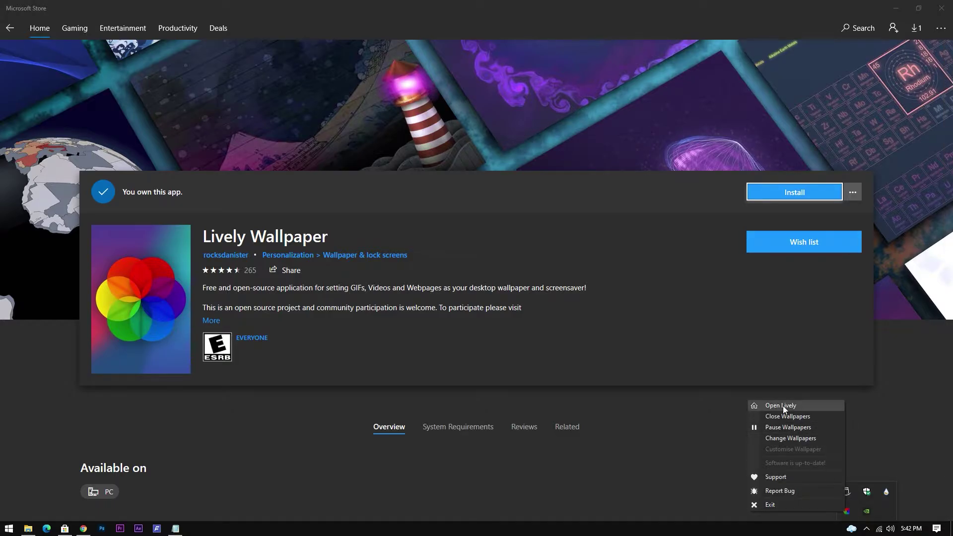
click(781, 406)
Step: Add the Black Hole in Space_1080p.mp4 video as a Lively wallpaper and minimise Lively
click(195, 110)
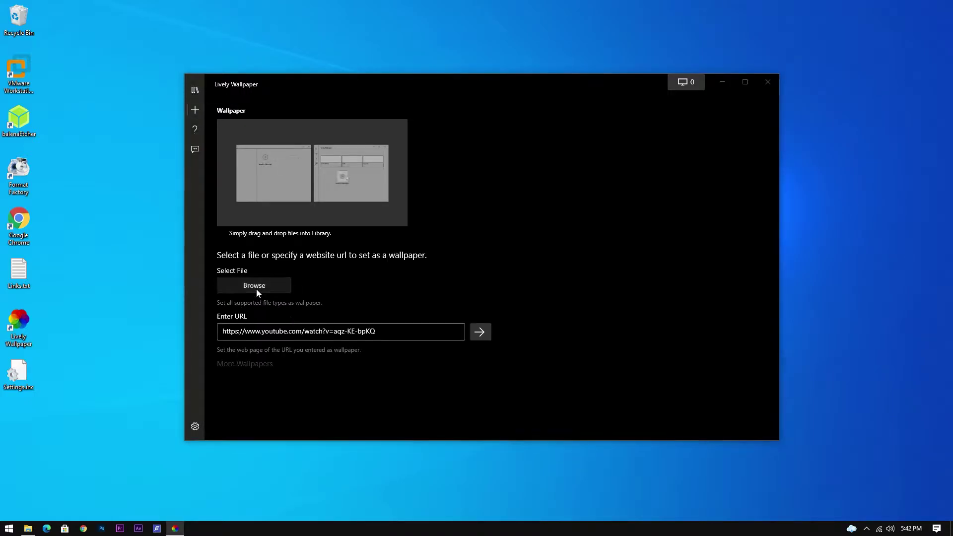
click(256, 289)
click(569, 192)
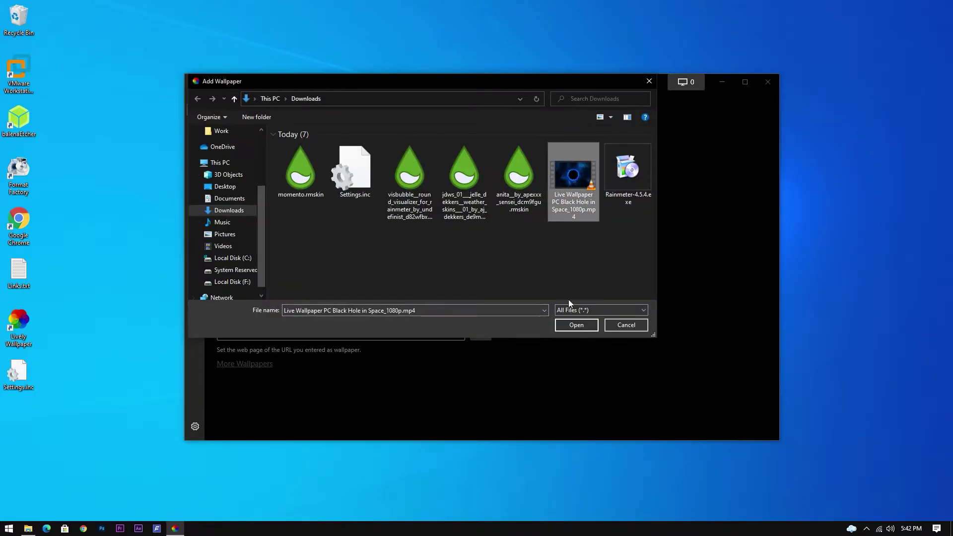
click(576, 325)
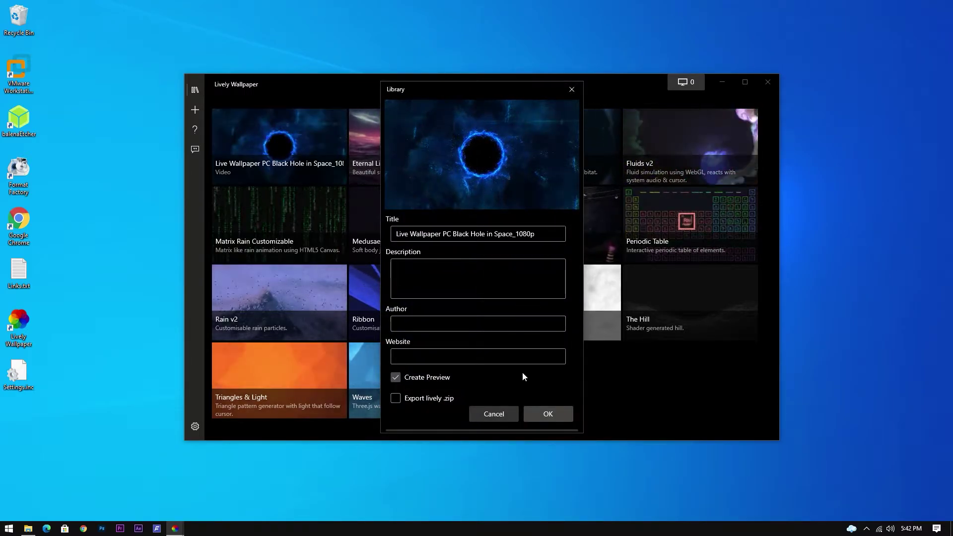
click(544, 408)
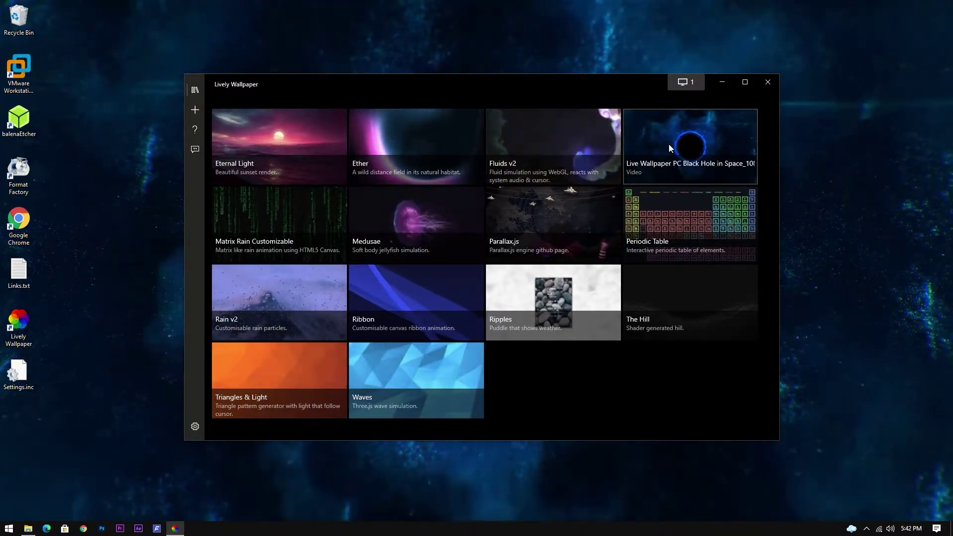
click(724, 83)
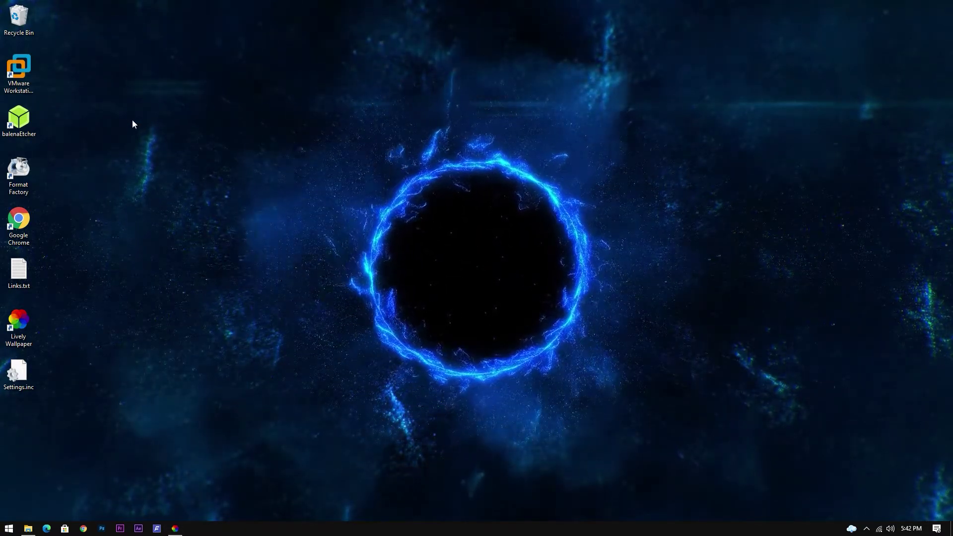
right_click(134, 88)
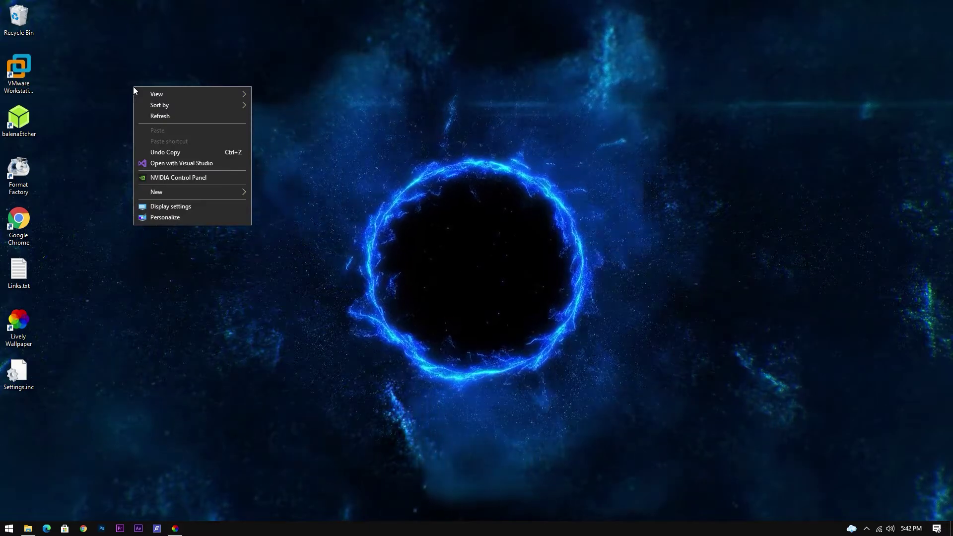
Step: Turn off Show desktop icons and enable taskbar auto-hide in desktop mode
mouse_move(149, 92)
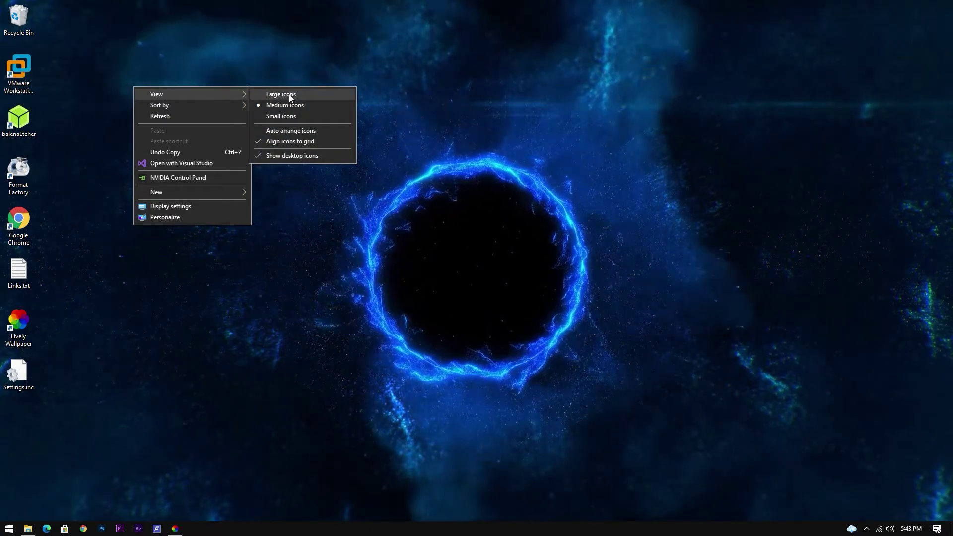
click(289, 156)
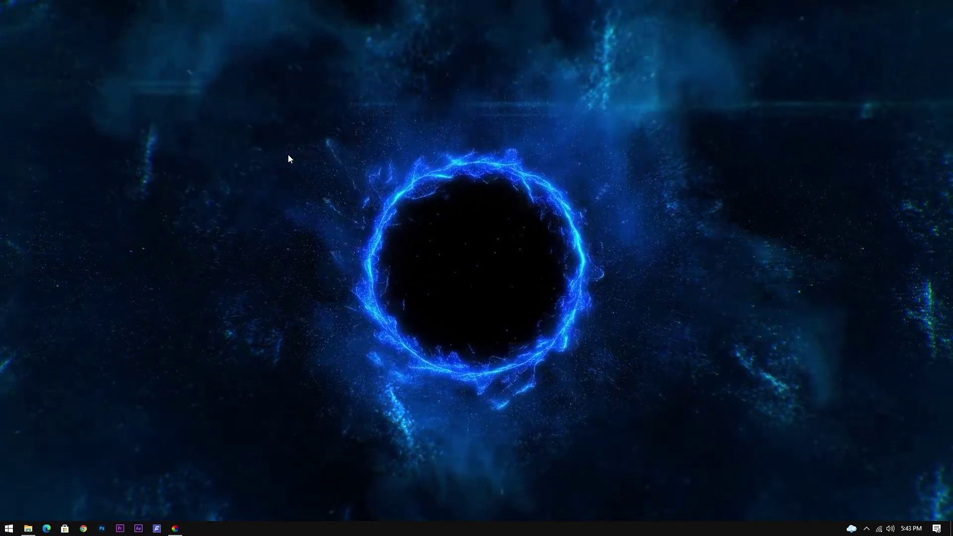
right_click(281, 531)
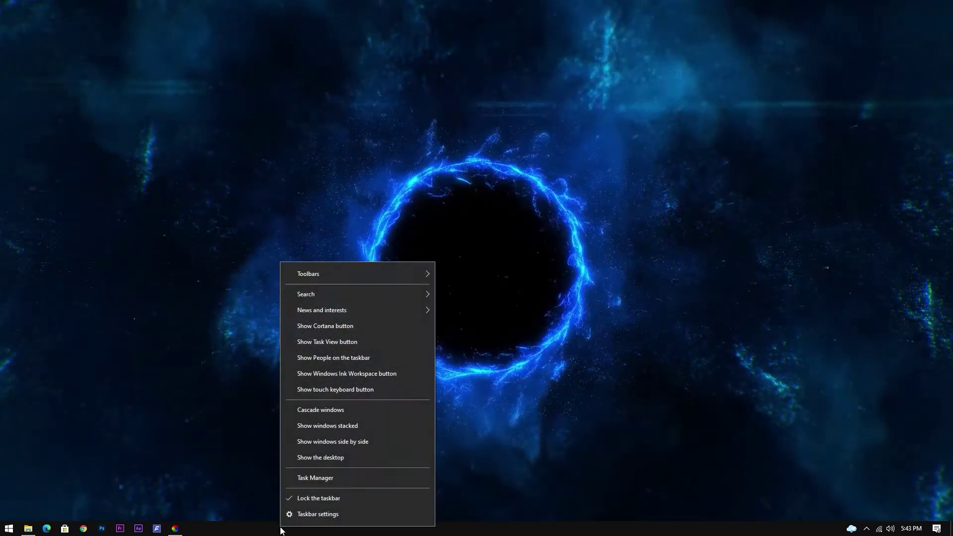
click(312, 509)
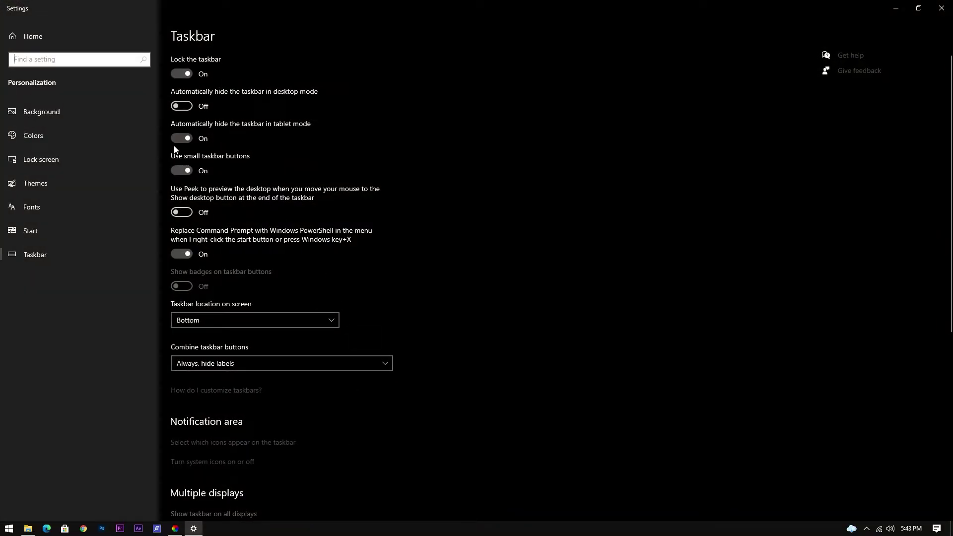
click(183, 106)
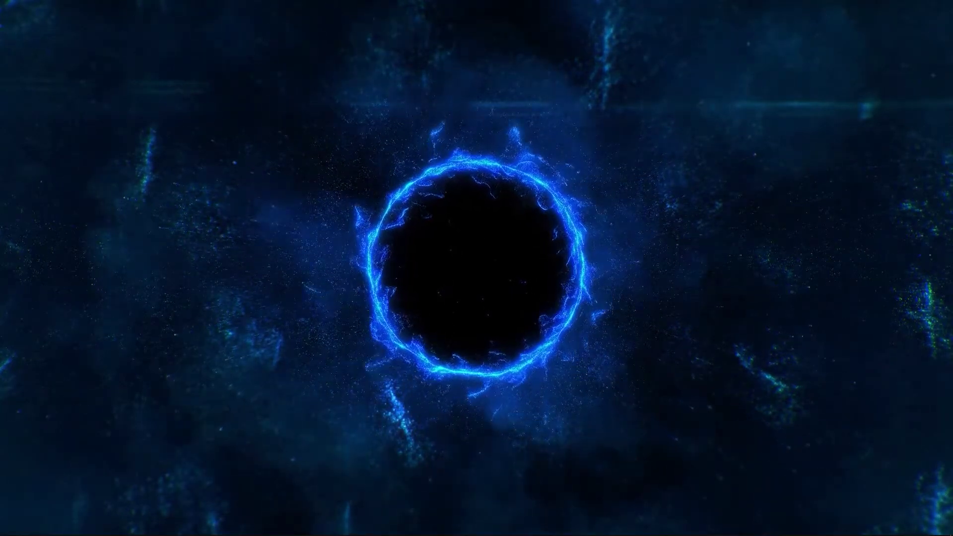
mouse_move(338, 534)
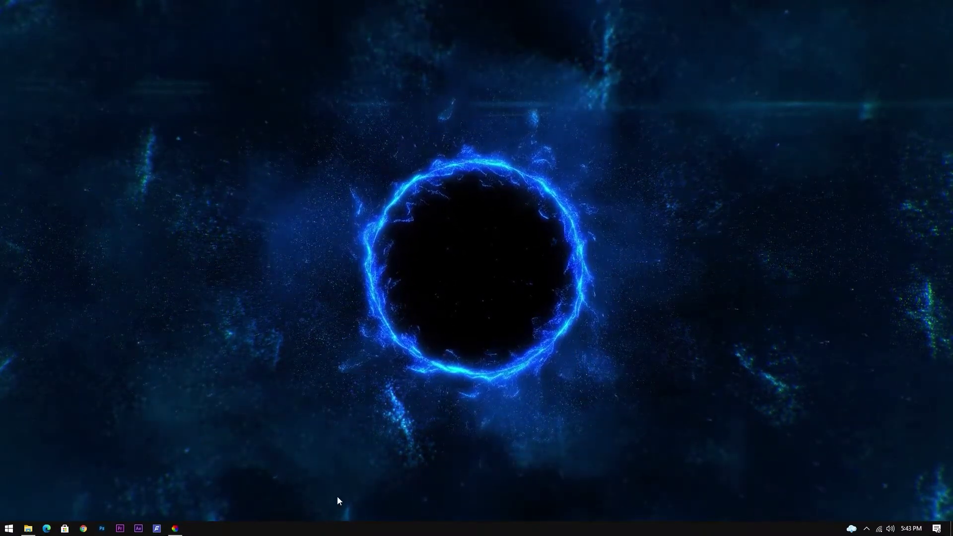
click(27, 529)
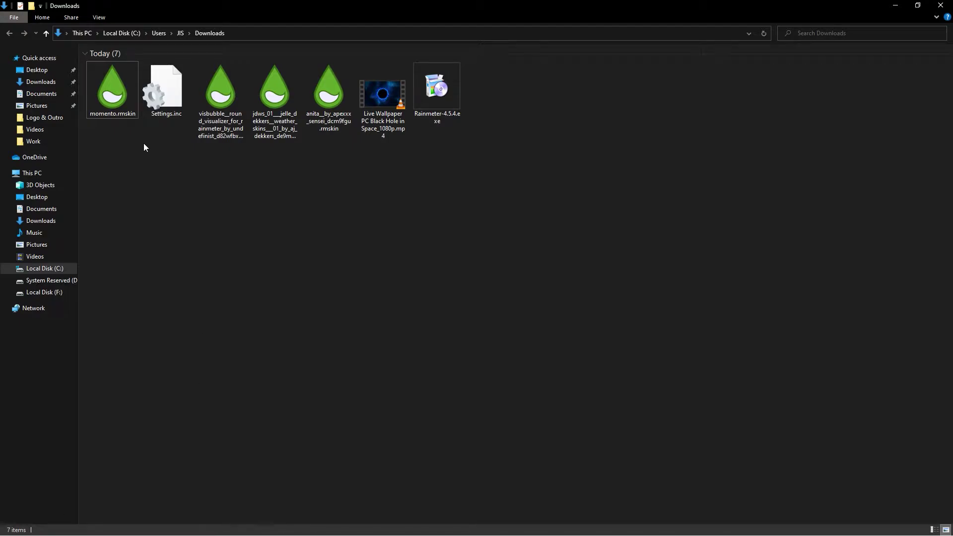
Step: Install the Momento skin package and bring up the Manage Rainmeter window
double_click(117, 102)
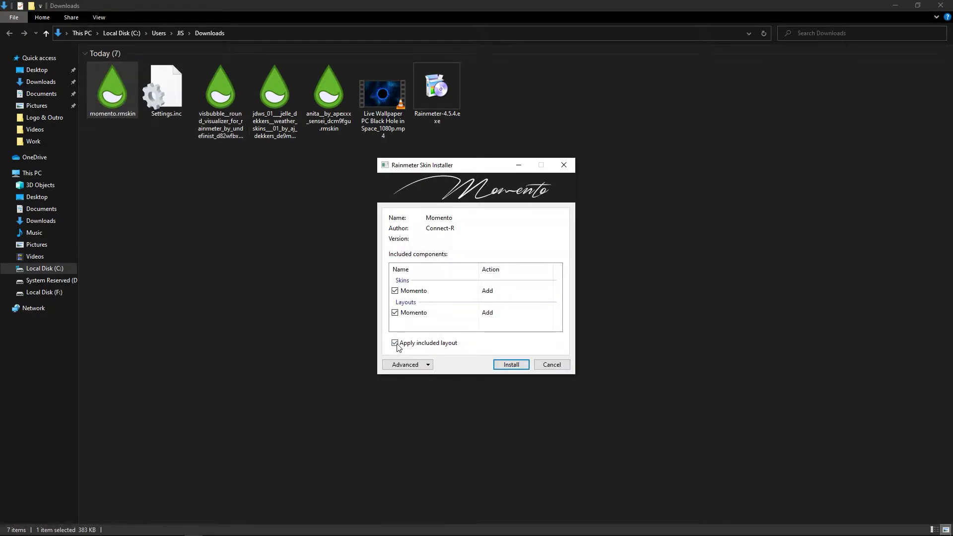
click(508, 366)
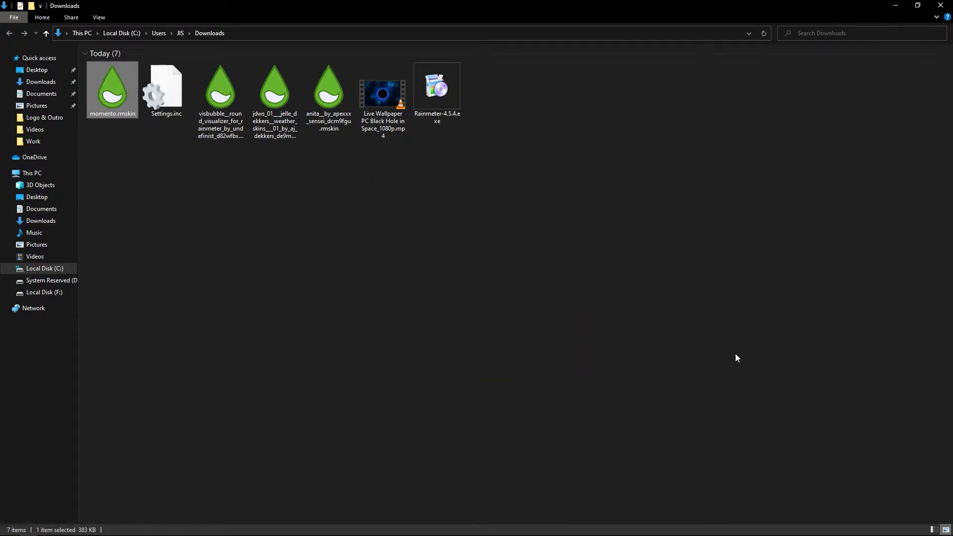
click(866, 530)
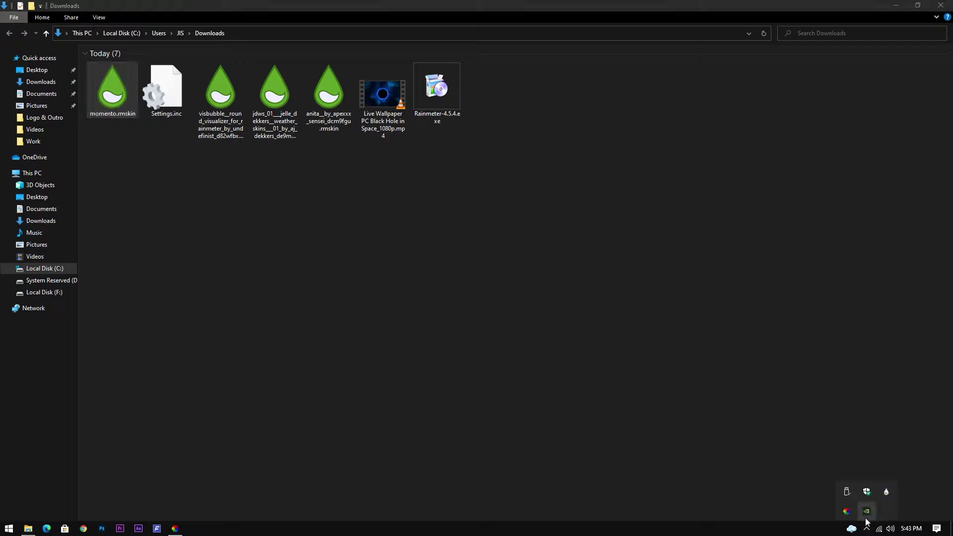
click(887, 493)
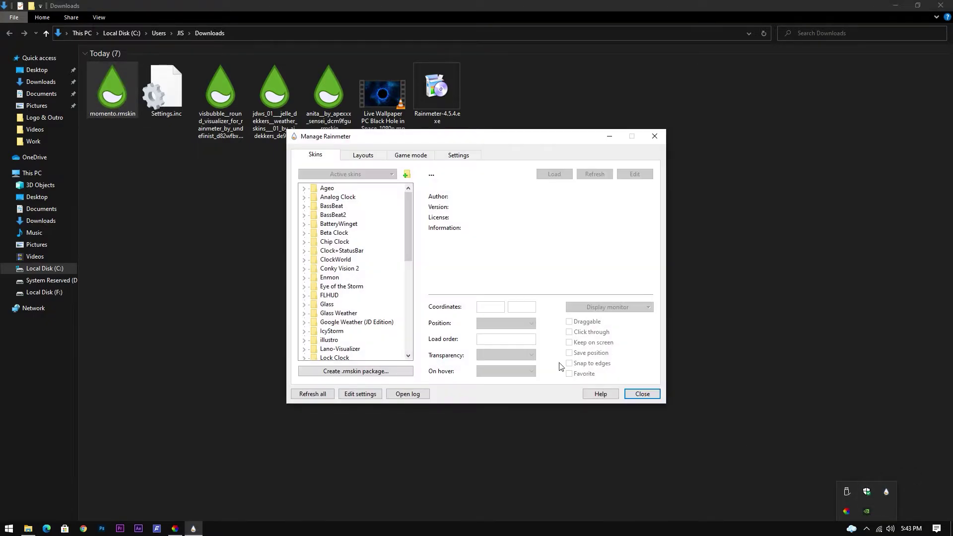
Step: Load Momento's Folders.ini dock, then launch the VisBubble .rmskin installer
scroll(333, 301, down, 4)
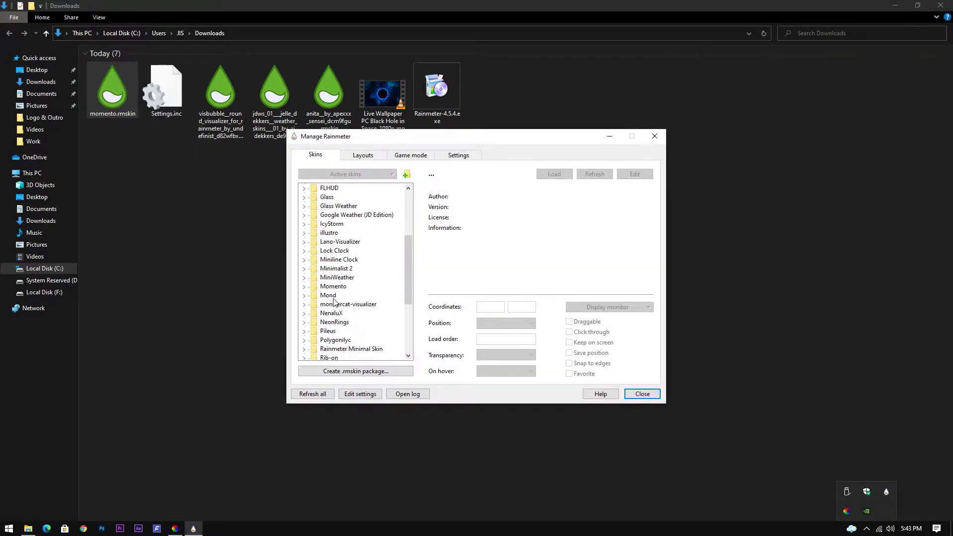
double_click(333, 287)
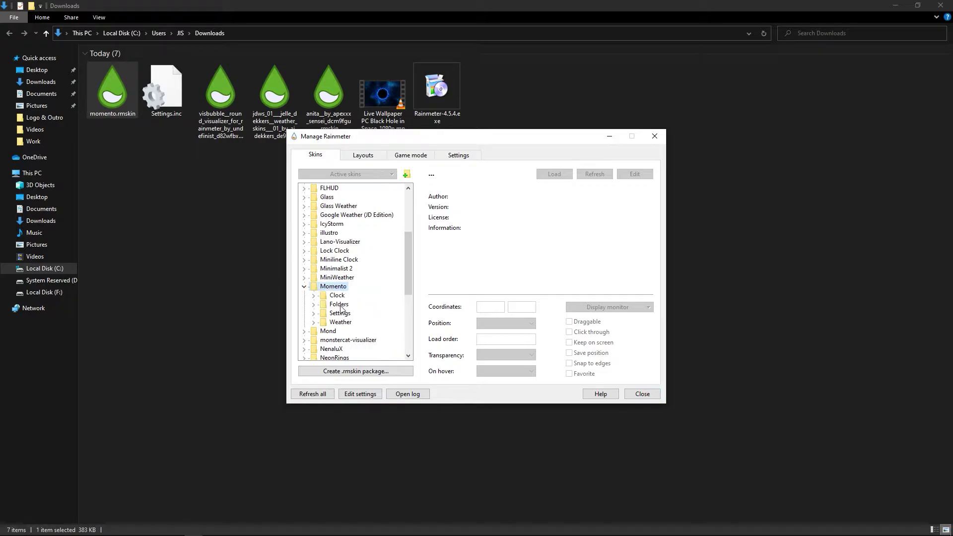
double_click(340, 305)
click(352, 313)
click(556, 175)
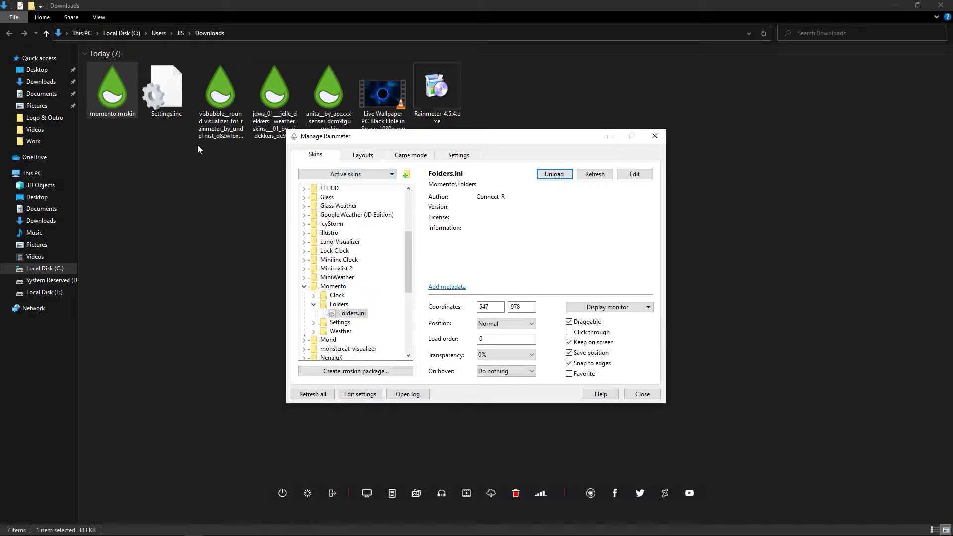
double_click(210, 127)
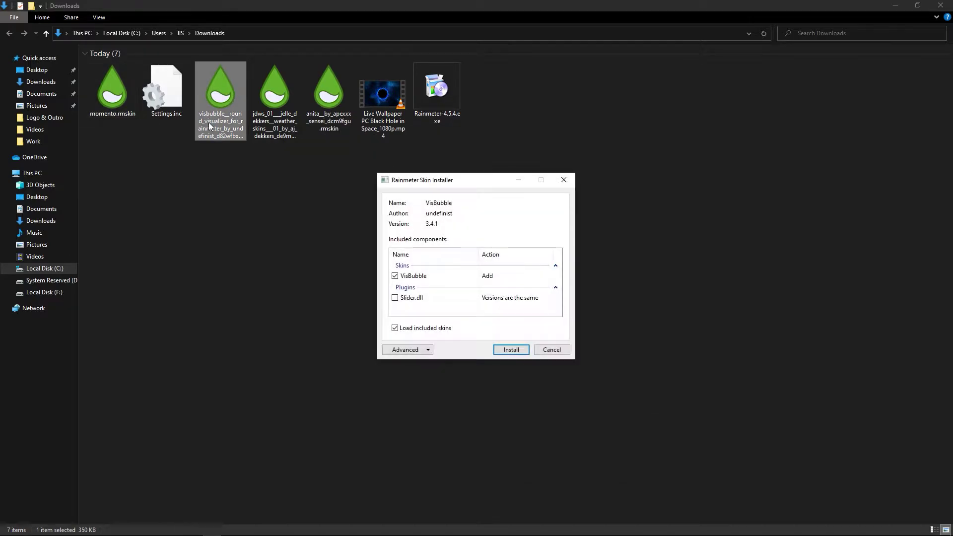
Step: Install the VisBubble and JDWS-01 skin packages with Load included skins unchecked
click(395, 329)
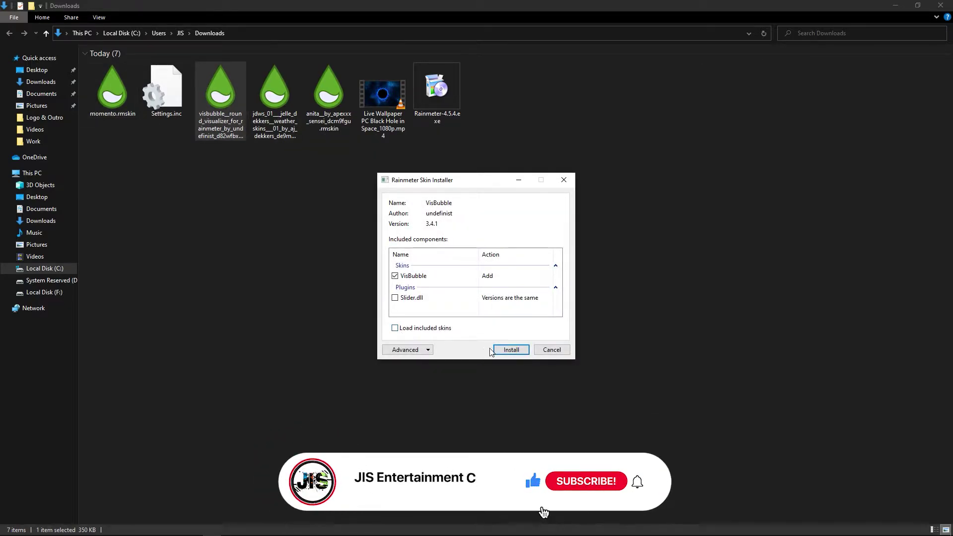
click(511, 349)
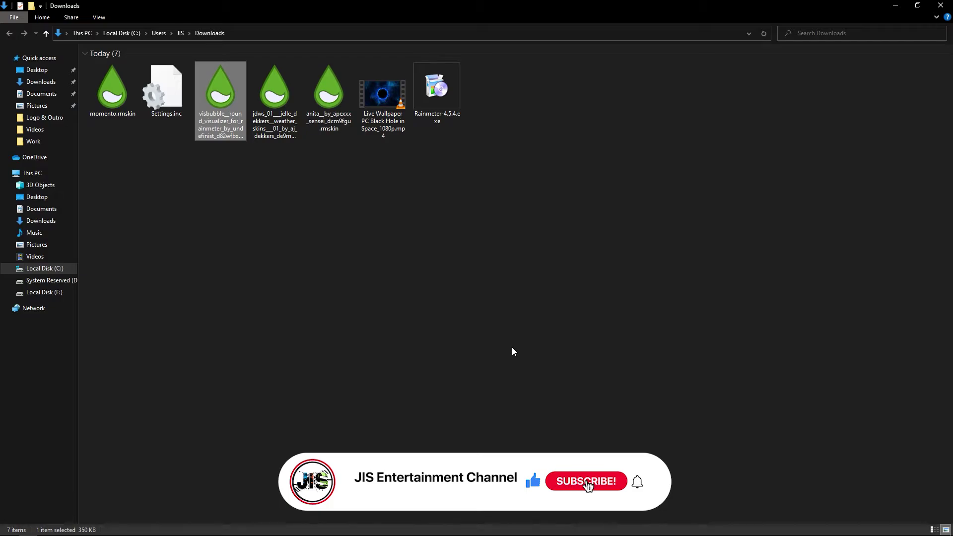
double_click(268, 125)
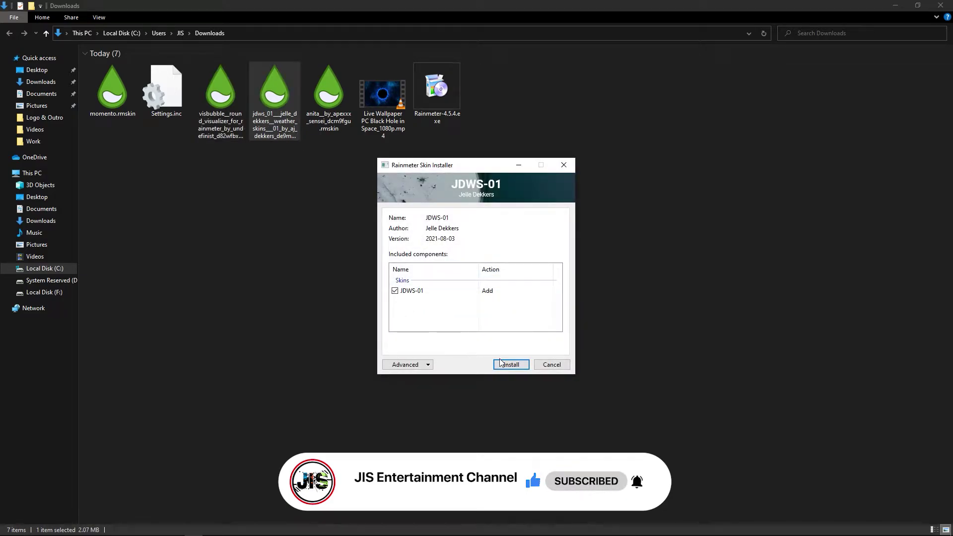
click(512, 365)
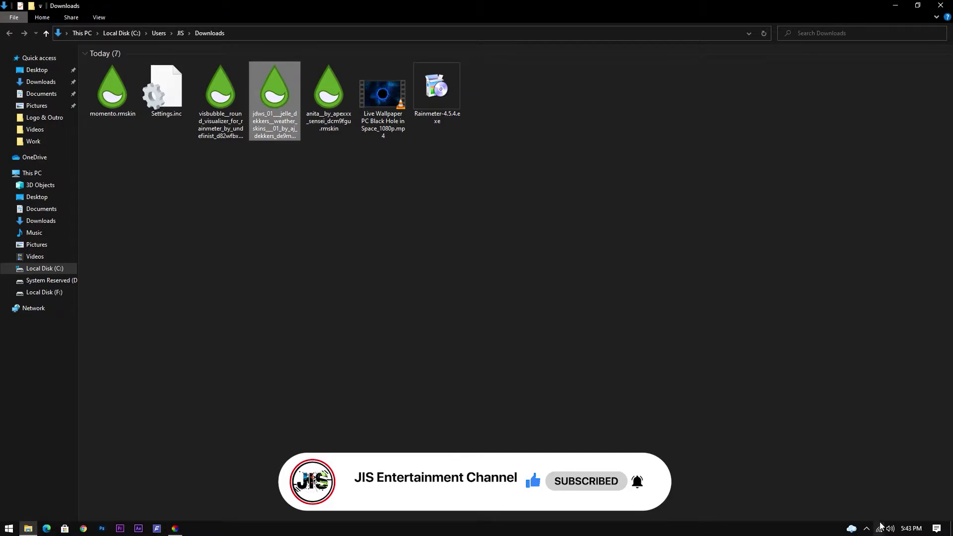
Step: Browse the Opmeer weather folder in Manage Rainmeter, then install the Anita skin package
click(867, 530)
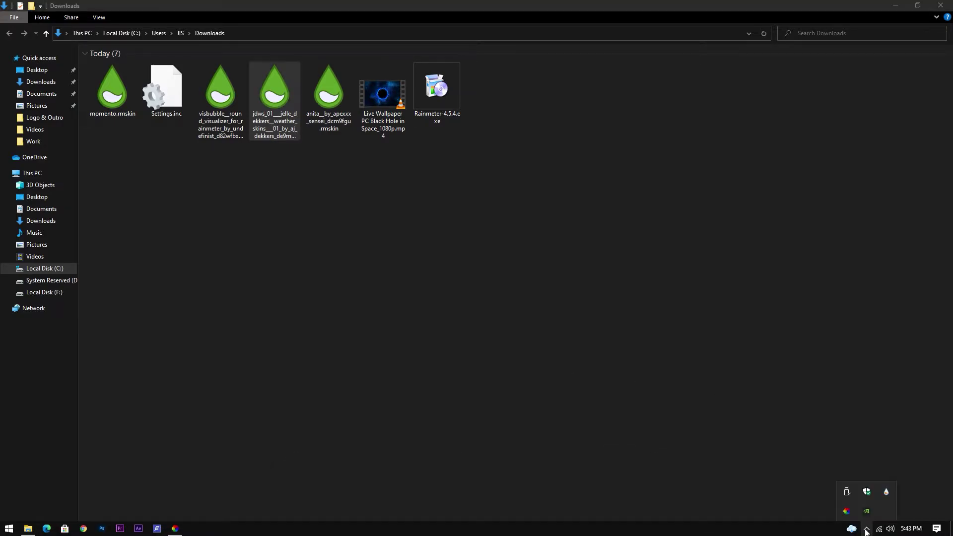
click(888, 497)
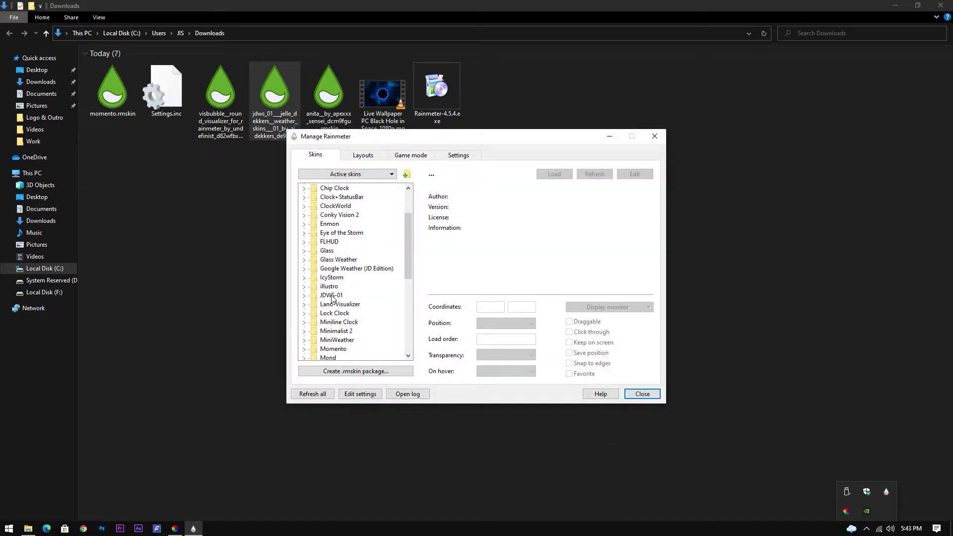
double_click(346, 324)
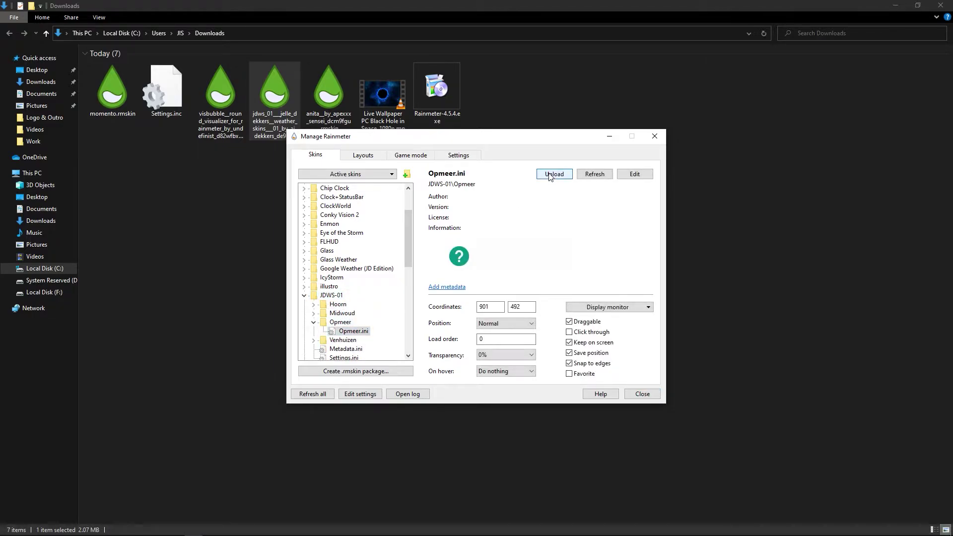
double_click(326, 102)
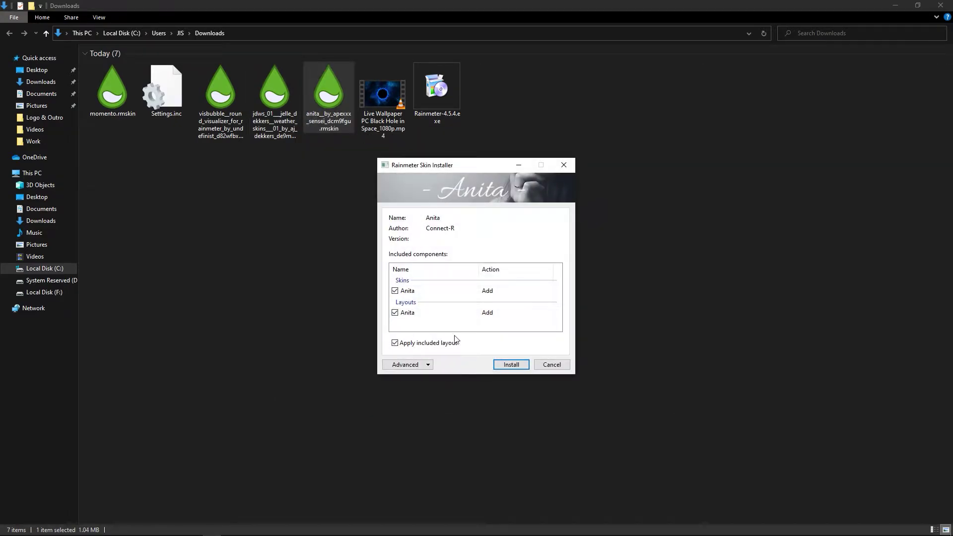
click(503, 365)
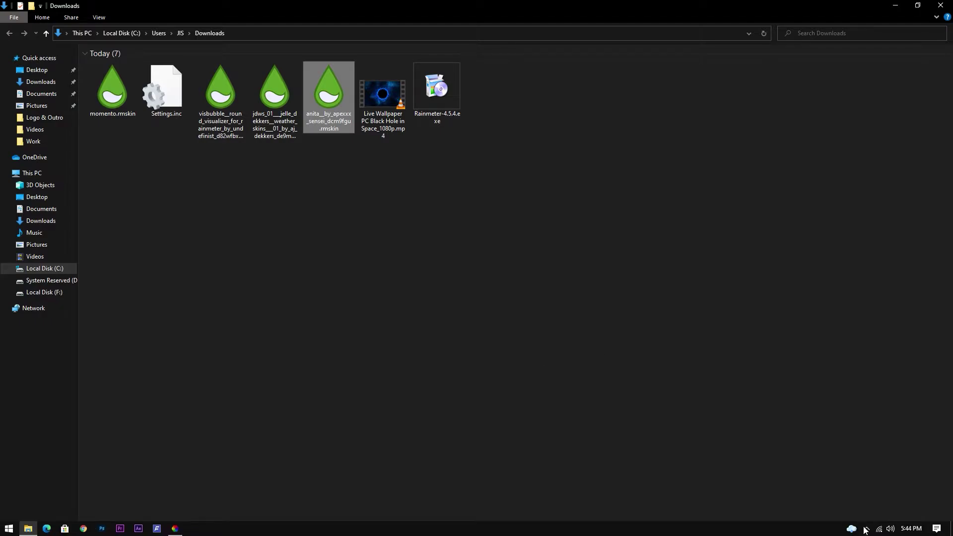
Step: Load Anita\Clock.ini in Manage Rainmeter, then minimize the manager and the Downloads folder
click(867, 529)
click(887, 492)
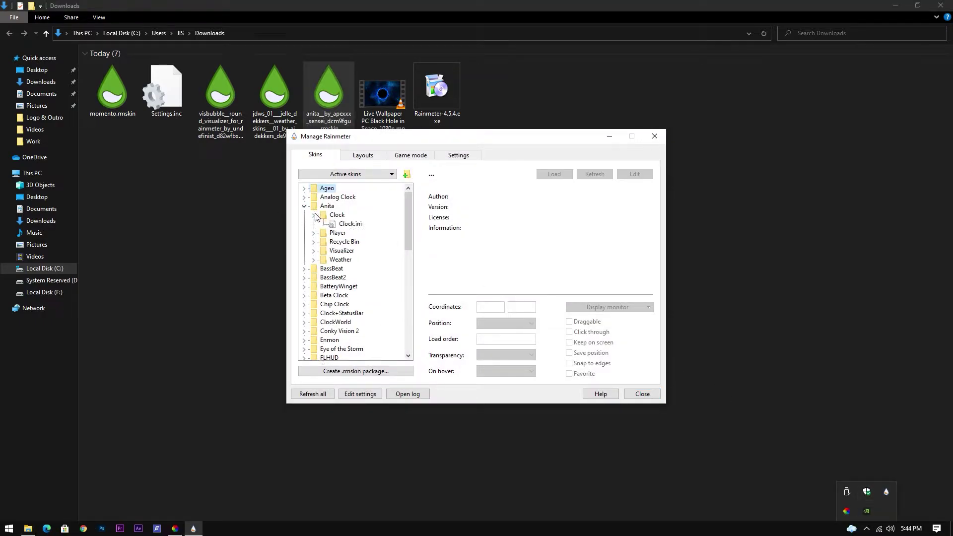
click(352, 225)
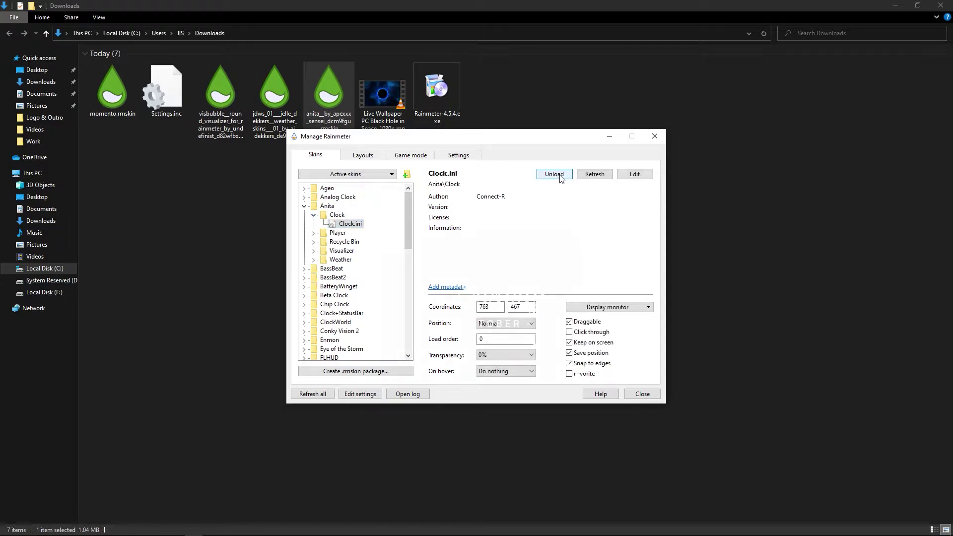
click(608, 138)
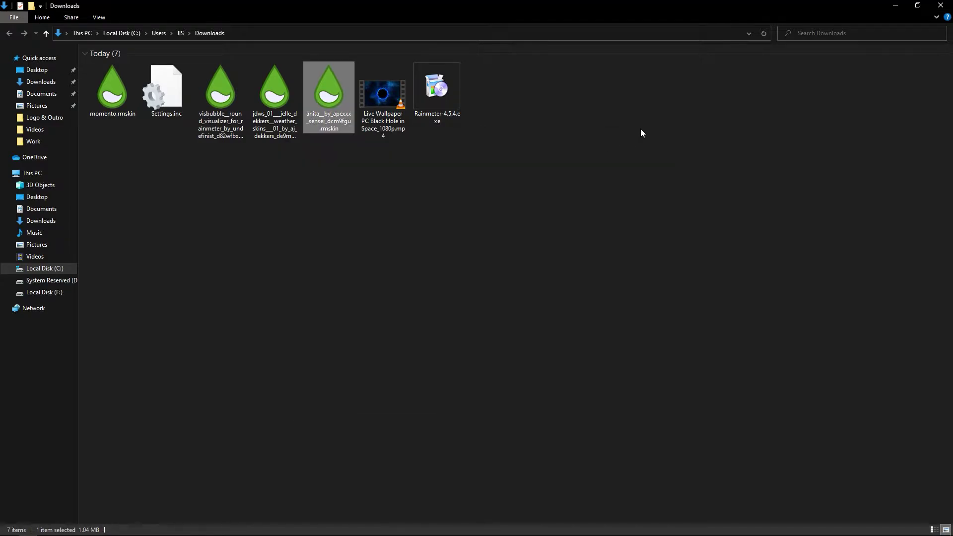
click(896, 6)
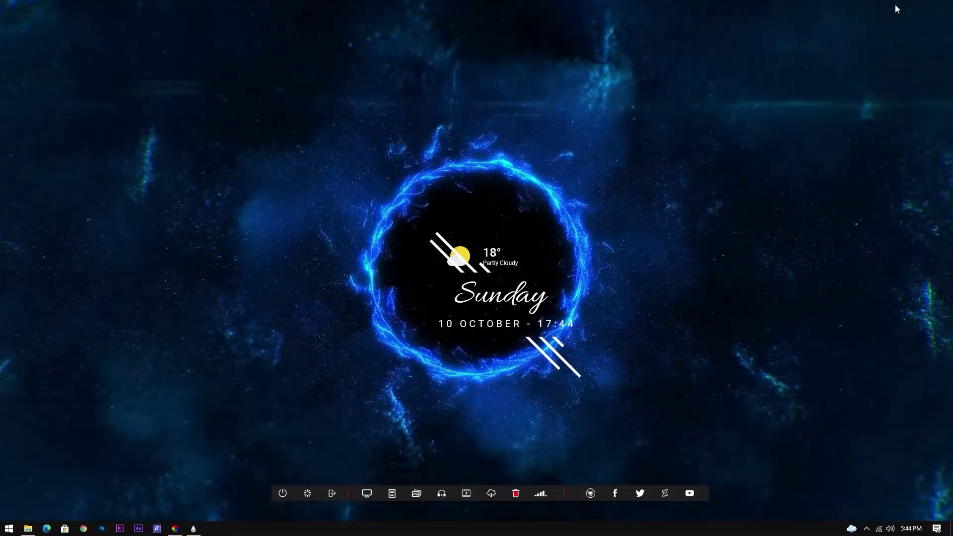
Step: Move the clock left and the weather right of the black hole, and raise the icon dock
drag(506, 300, 280, 207)
drag(476, 261, 632, 204)
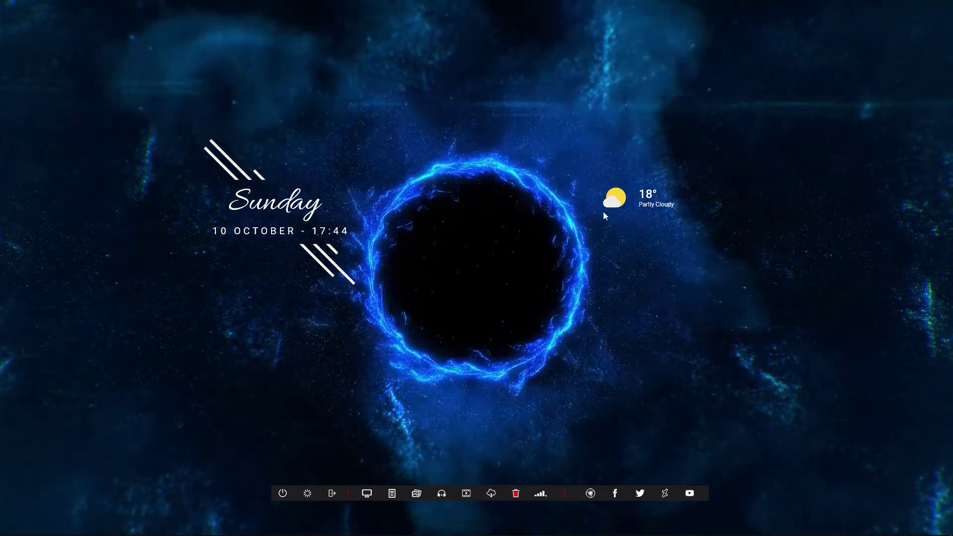
drag(479, 495, 454, 463)
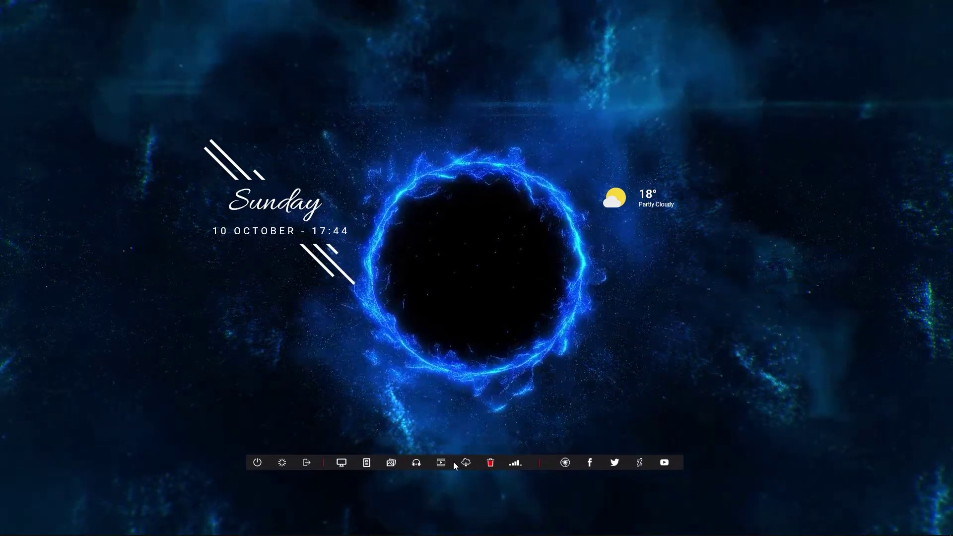
Step: Nudge the clock up and open its Clock.ini for editing via Edit skin
drag(329, 283, 338, 251)
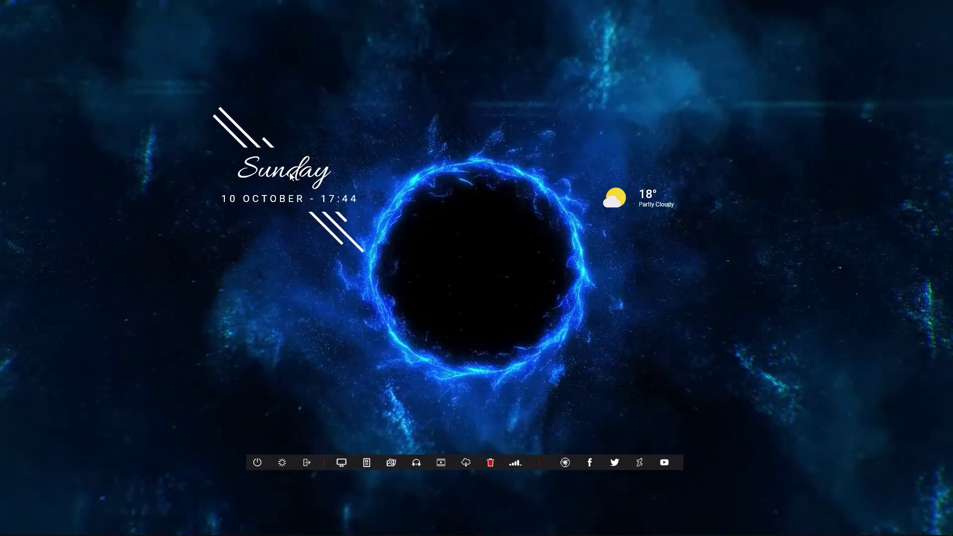
right_click(290, 174)
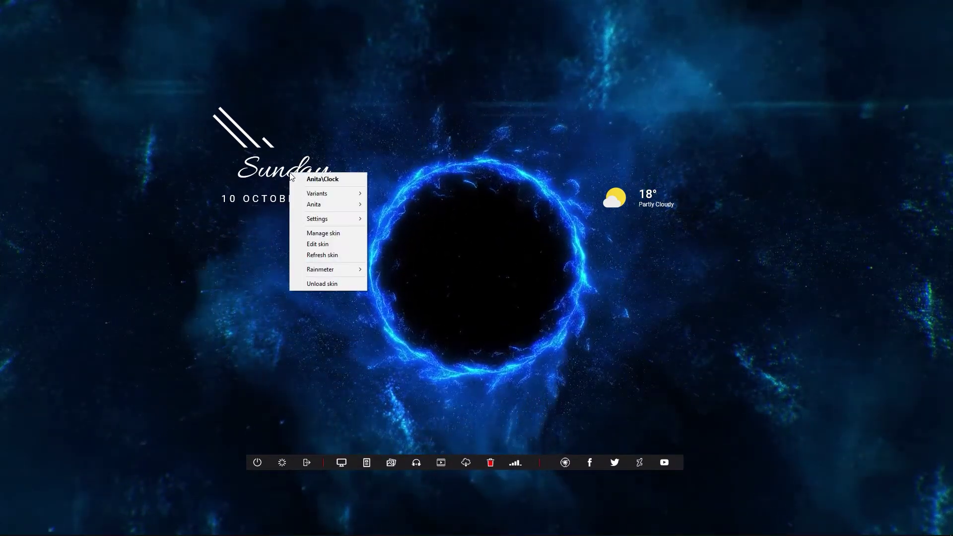
click(318, 243)
Step: Delete the [MeterBackground] section from Clock.ini and save the file
scroll(347, 258, down, 10)
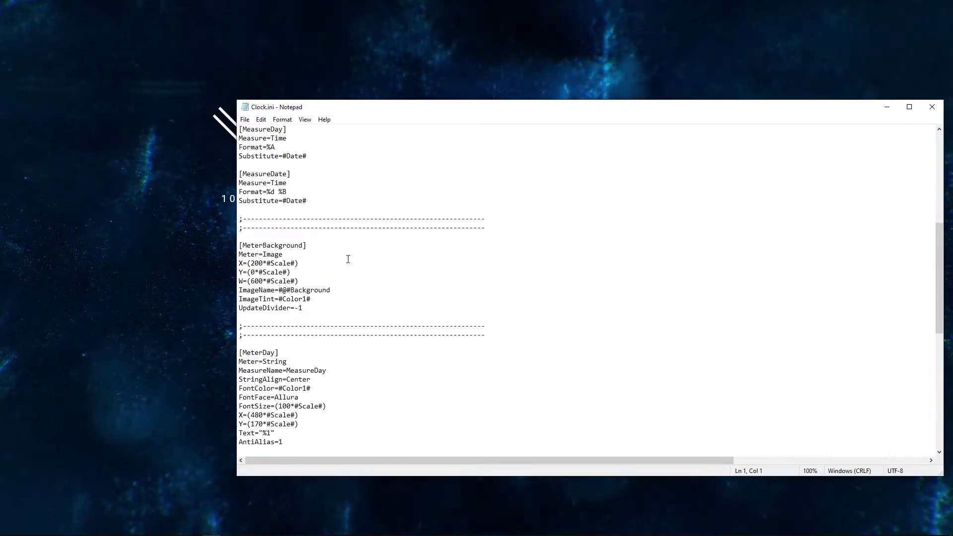
drag(347, 318, 226, 221)
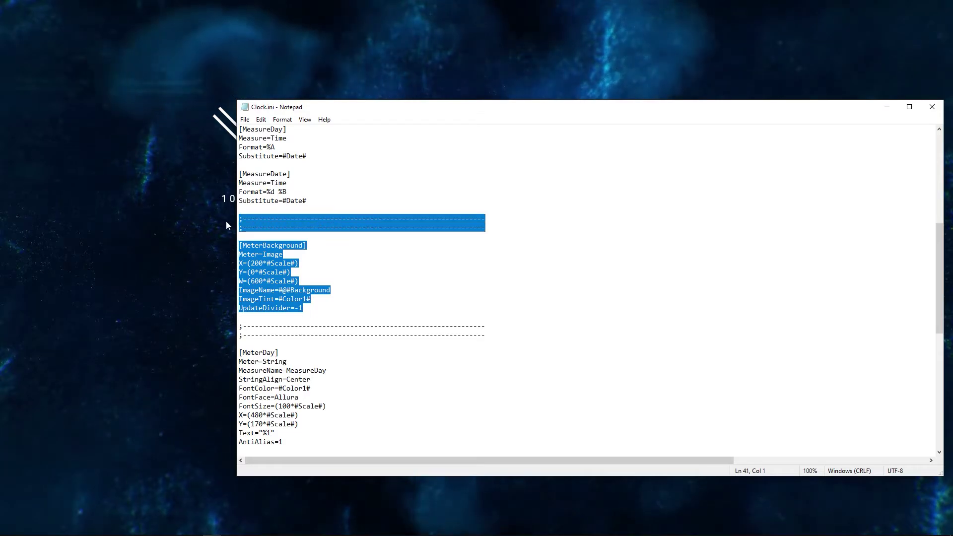
key(Delete)
click(245, 124)
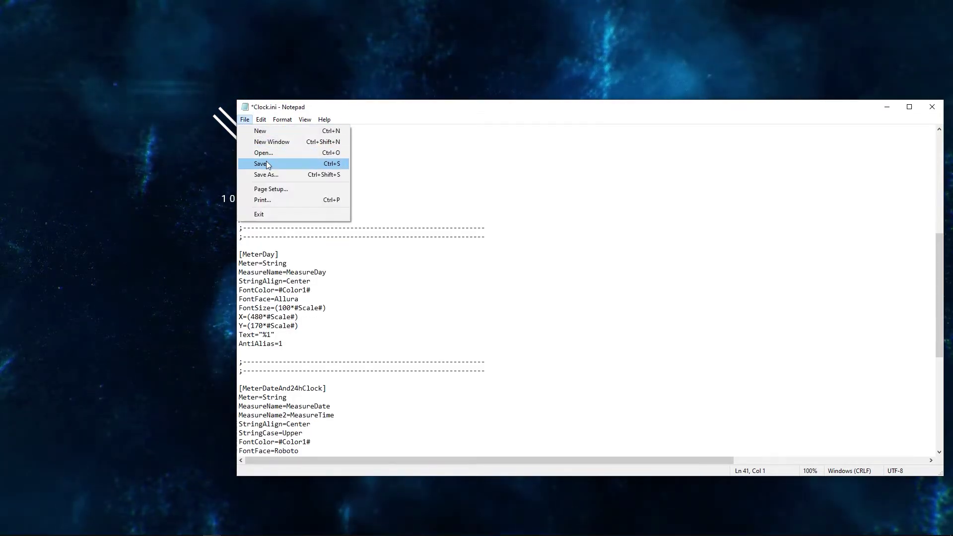
click(267, 164)
Step: Refresh the Anita clock skin to apply the edit, then close Notepad
drag(357, 111, 469, 269)
right_click(294, 177)
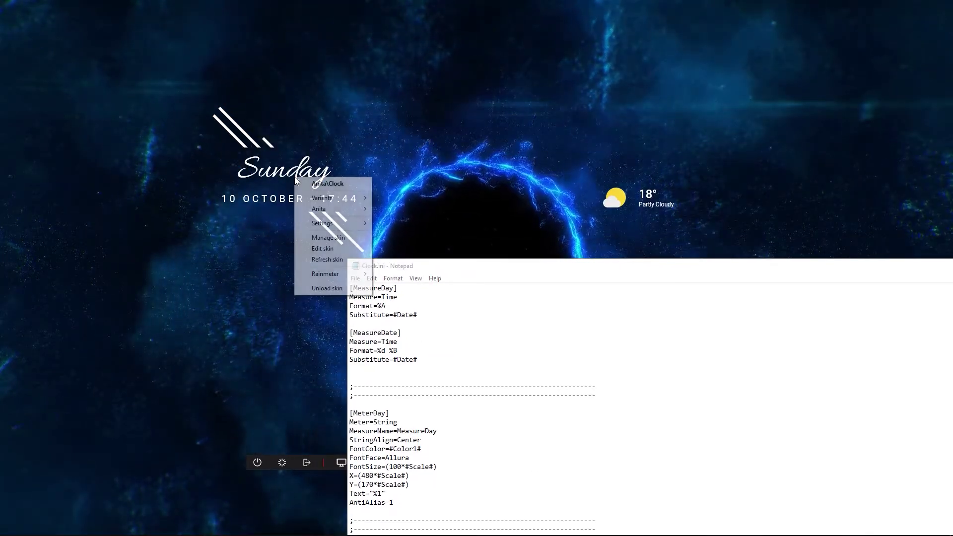
click(322, 260)
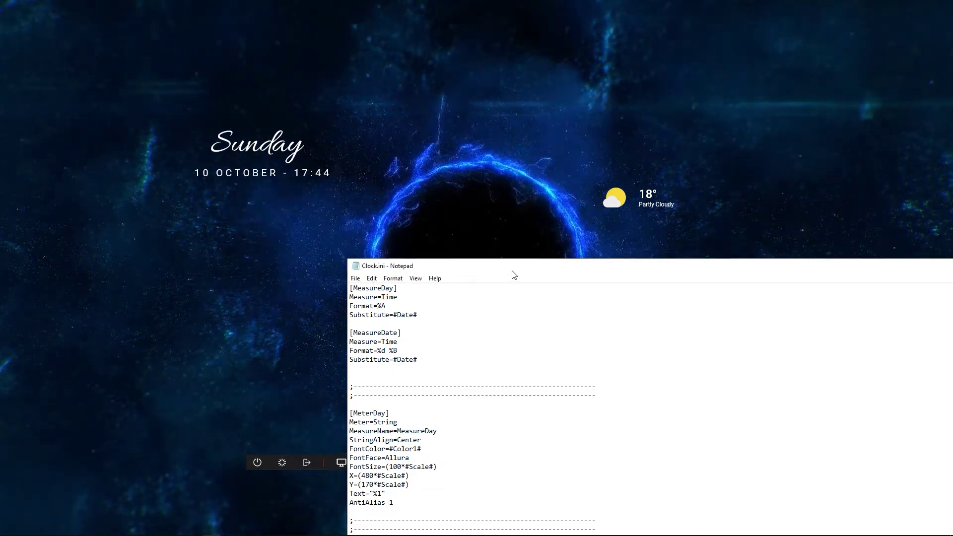
drag(514, 275, 264, 198)
click(793, 190)
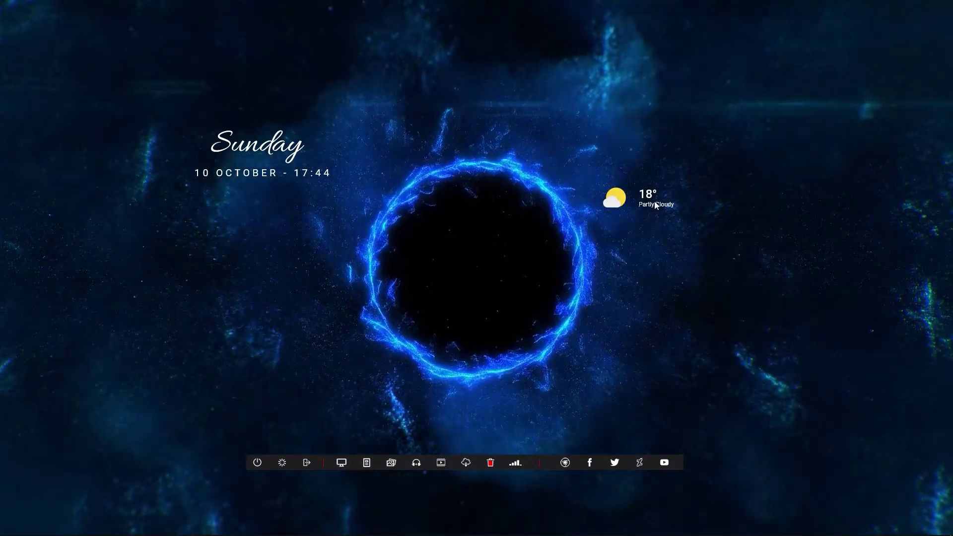
Step: Nudge the weather left and bring the date and clock just below it
drag(514, 270, 478, 271)
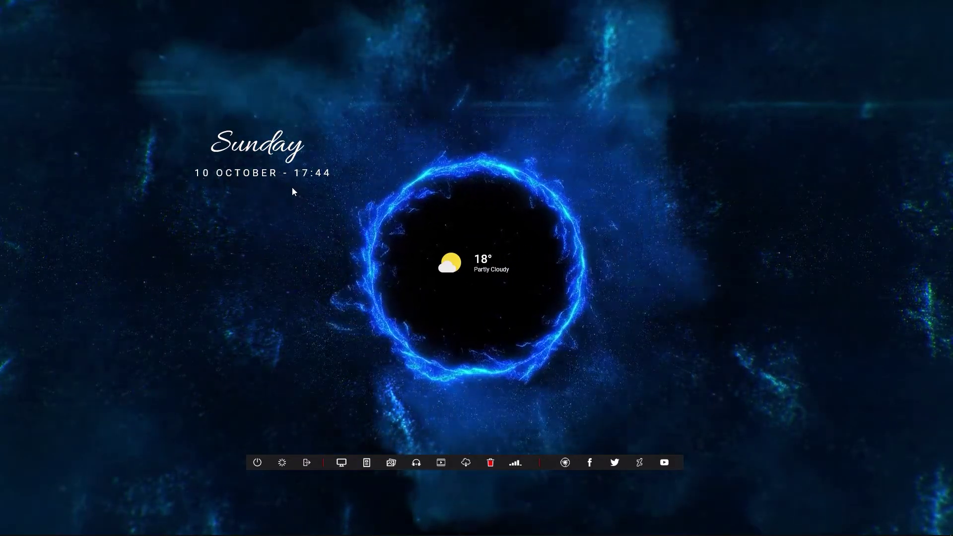
drag(275, 151, 459, 281)
drag(495, 329, 488, 280)
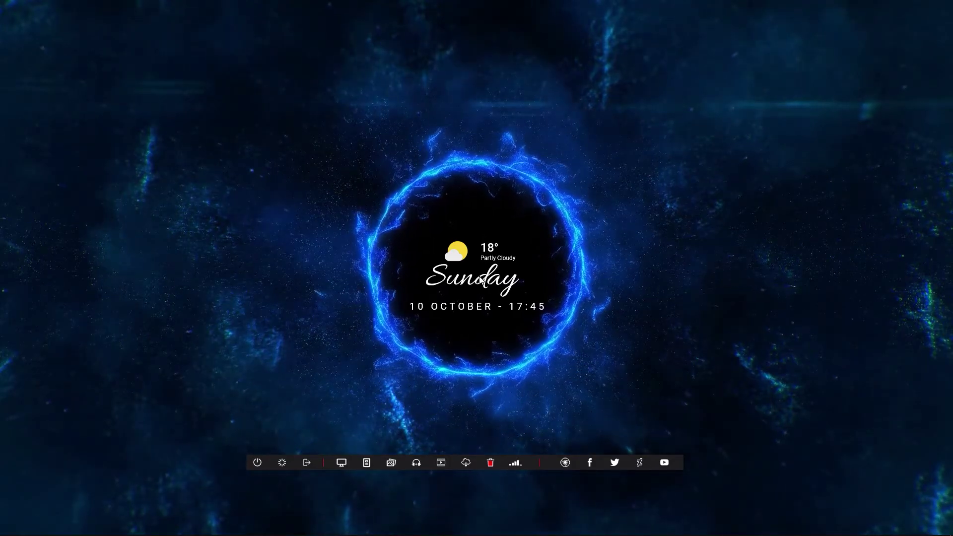
mouse_move(480, 281)
mouse_down()
mouse_move(494, 276)
mouse_move(479, 281)
mouse_up()
Step: Centre the date and clock under the weather inside the ring, and raise the icon dock slightly
drag(422, 254, 471, 291)
scroll(470, 290, up, 2)
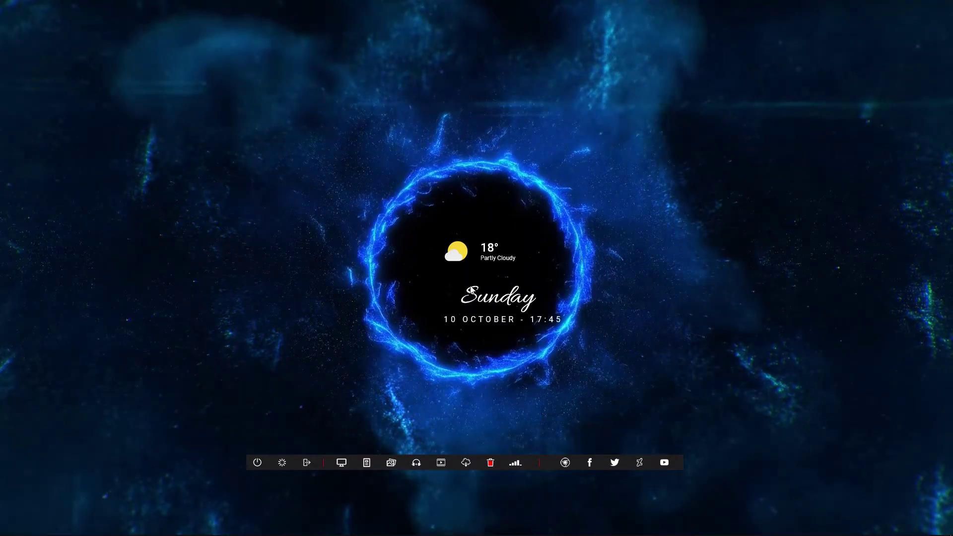
drag(515, 321, 476, 293)
scroll(453, 283, down, 2)
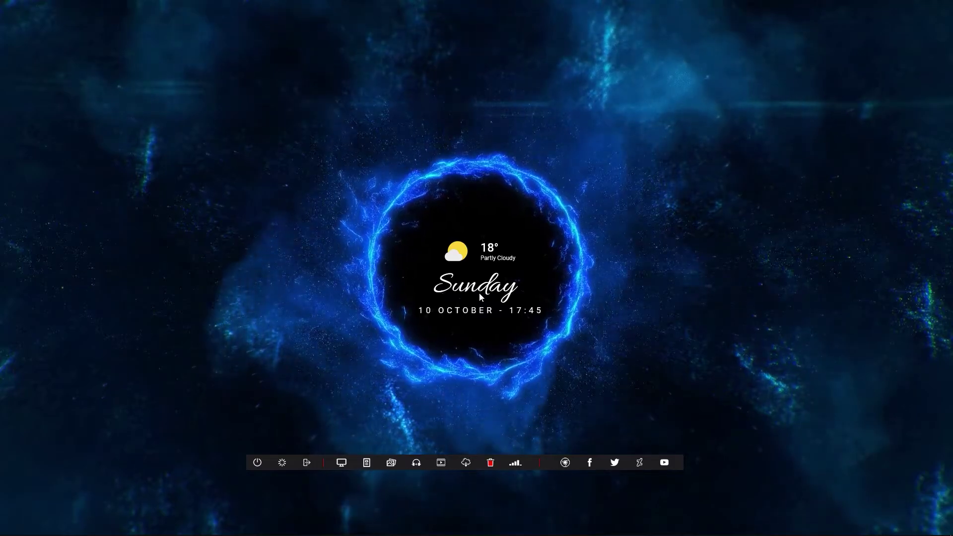
drag(529, 461, 530, 431)
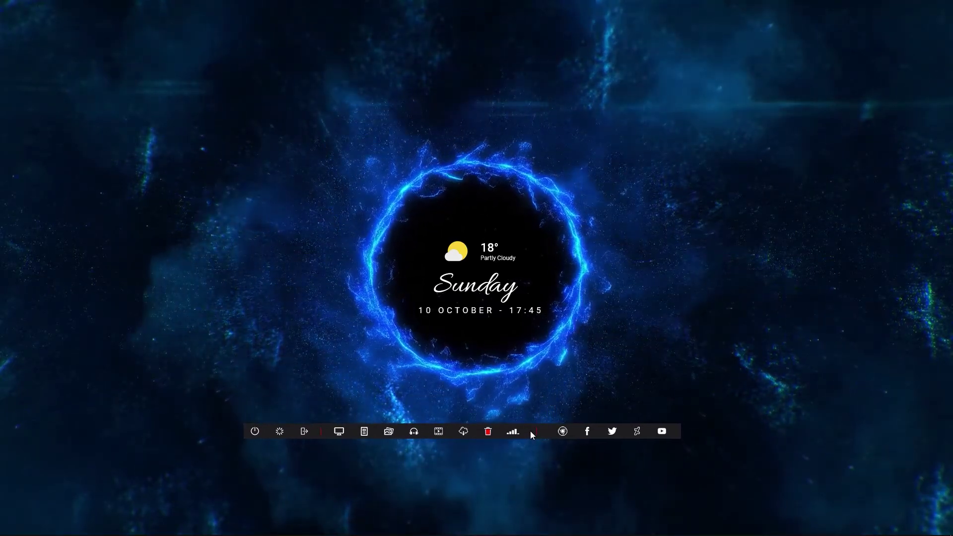
right_click(530, 431)
Step: Delete the Shape=Rectangle line from Folders.ini, save, close Notepad and refresh the dock skin
click(572, 385)
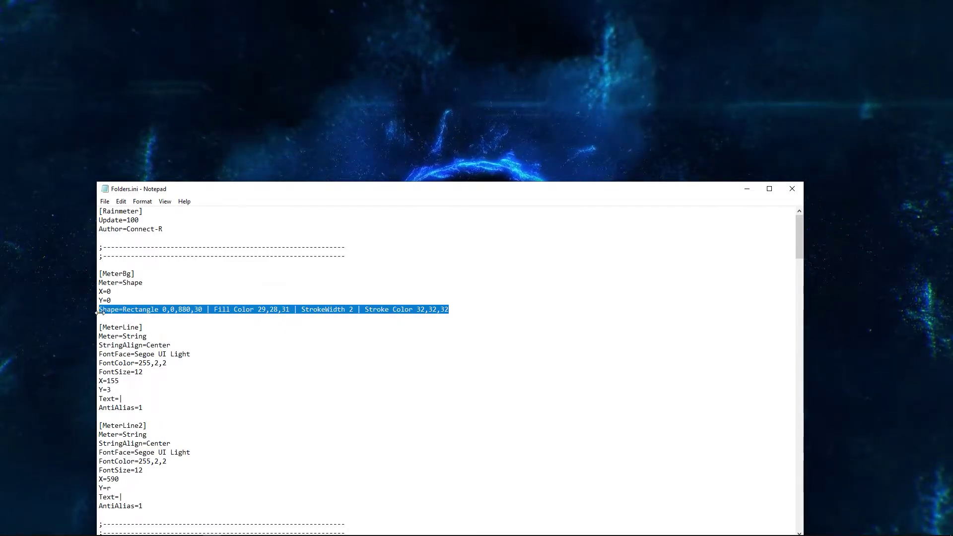
key(Delete)
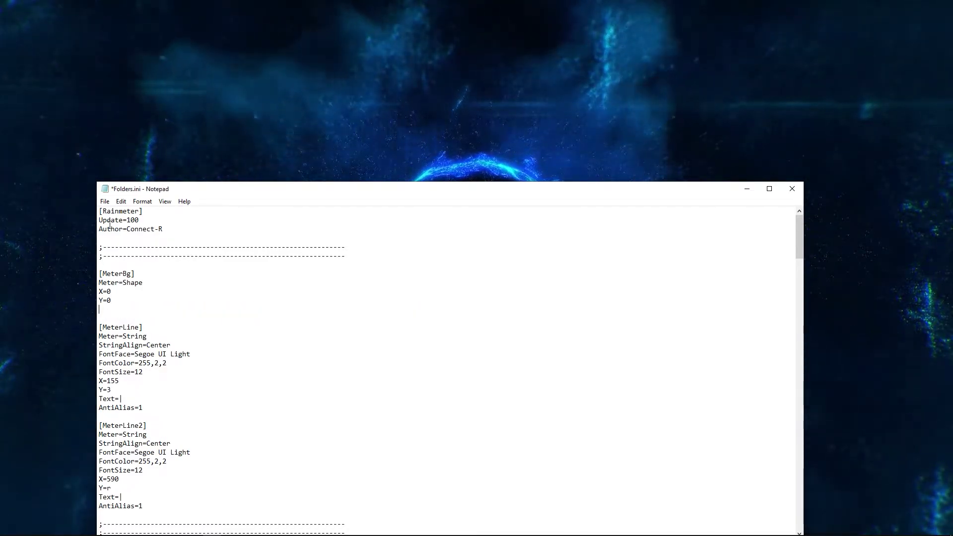
click(105, 202)
click(122, 245)
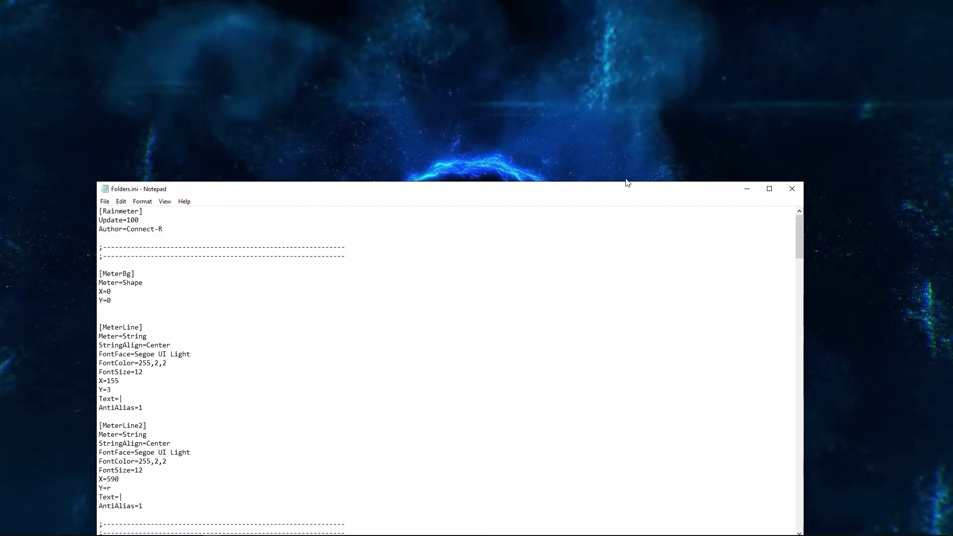
click(785, 190)
right_click(376, 431)
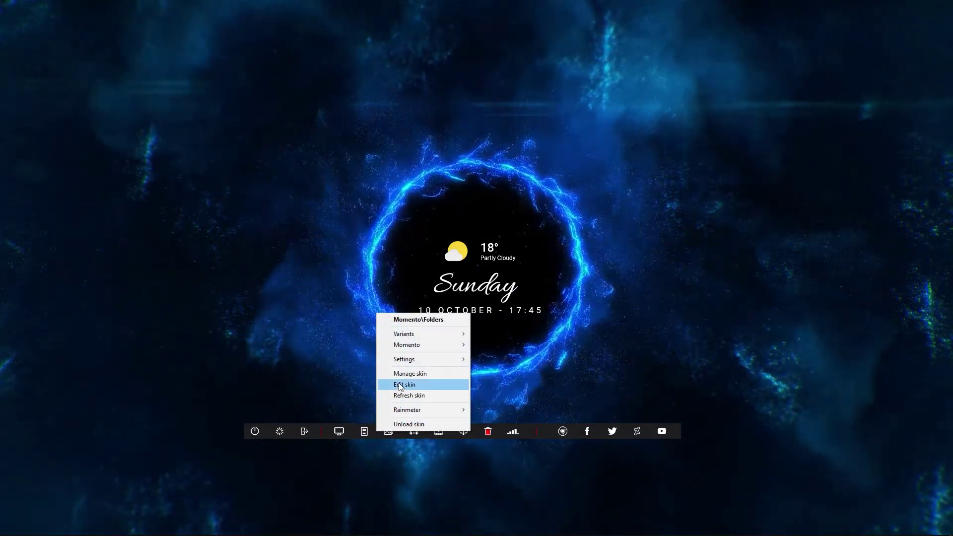
click(426, 396)
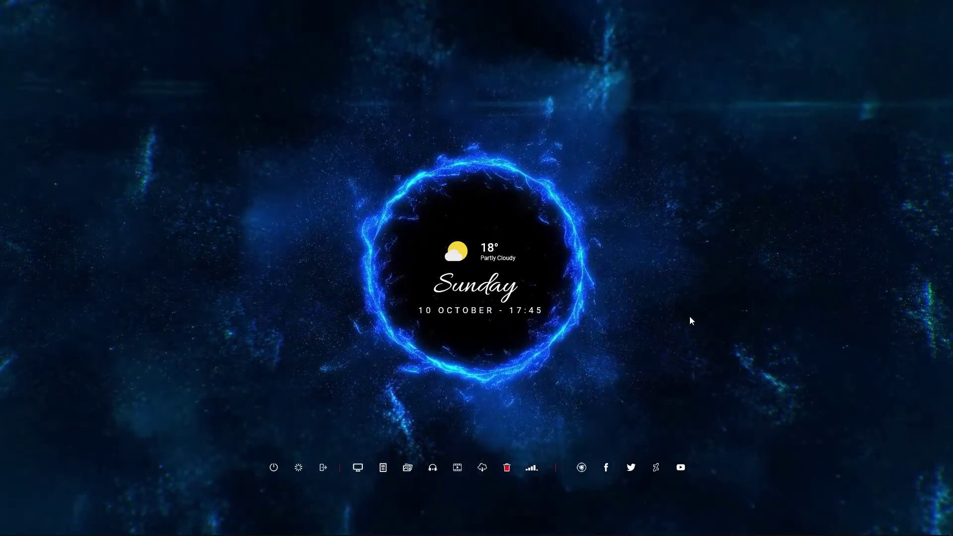
Step: Load VisBubble's BarExtrude.ini from Manage Rainmeter
mouse_move(839, 530)
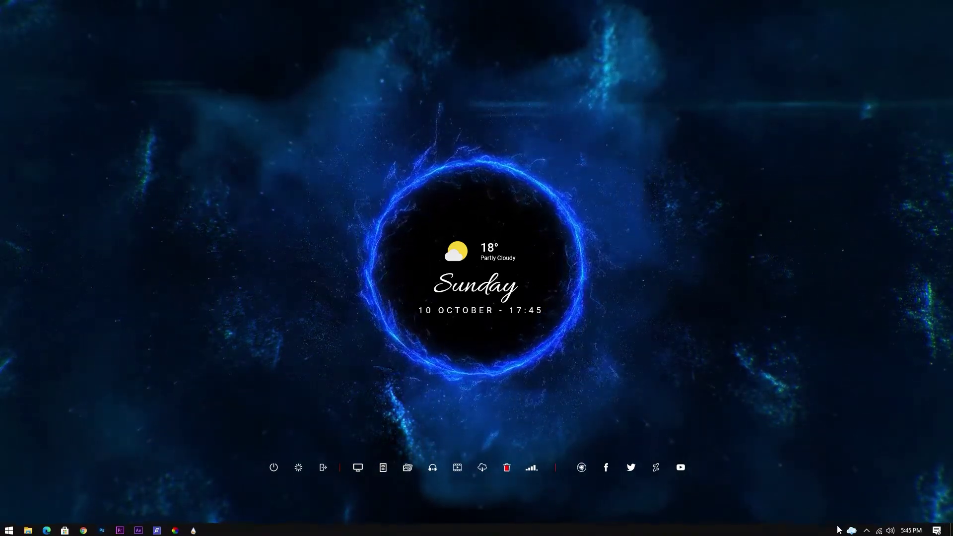
click(867, 528)
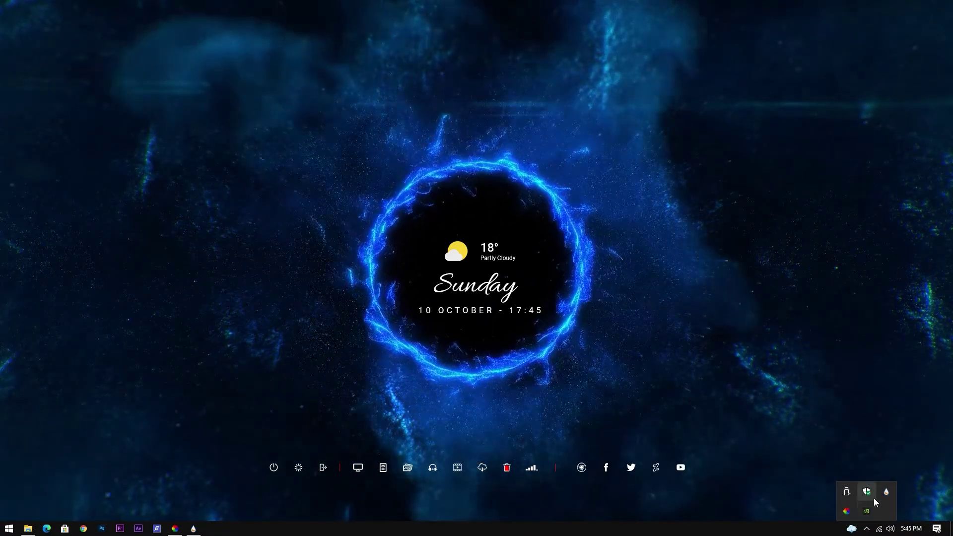
double_click(887, 491)
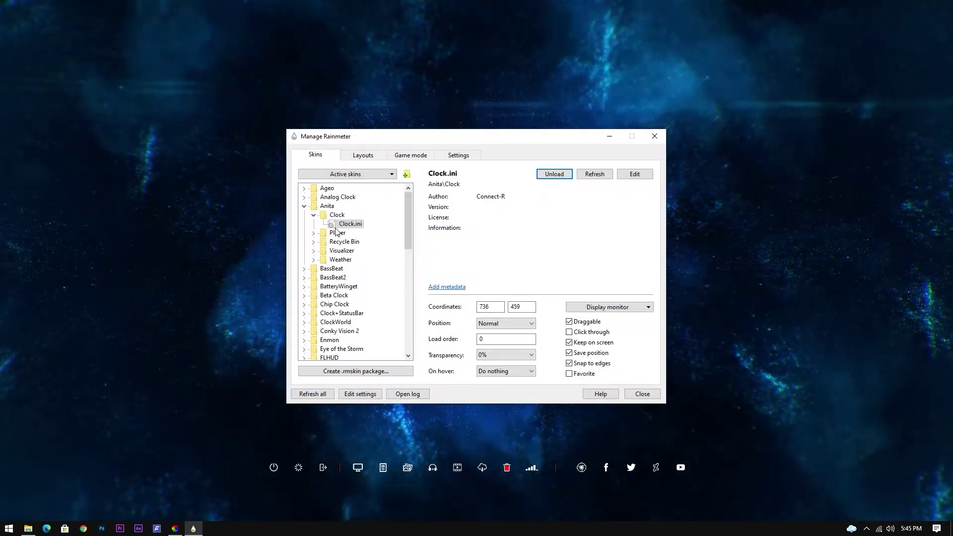
drag(410, 215, 409, 327)
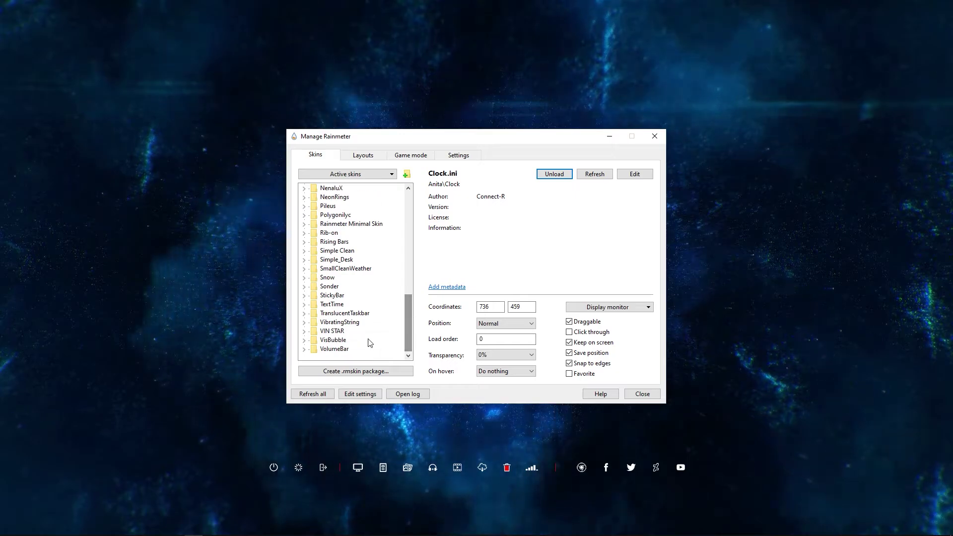
click(333, 340)
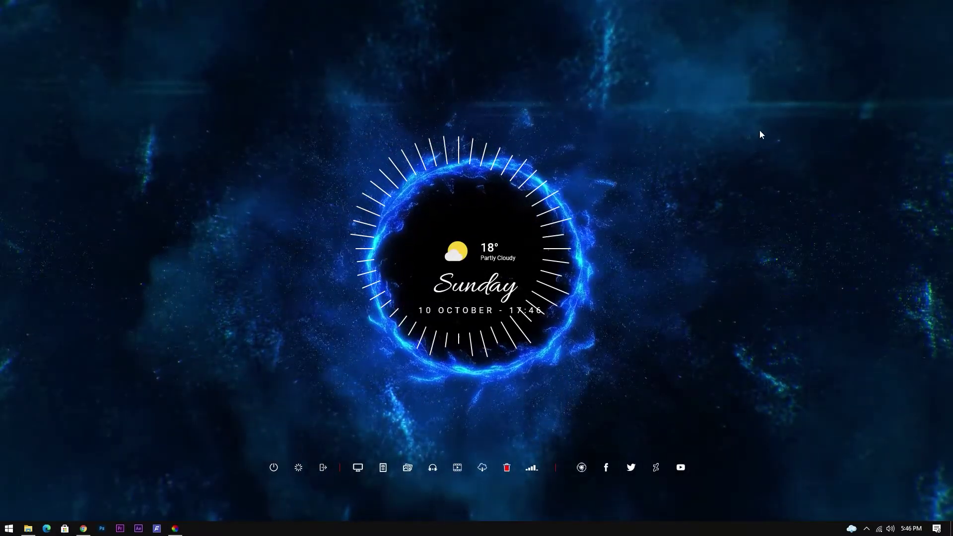
Step: Refresh the desktop, move the tick ring left of the black hole, and open Downloads
right_click(819, 91)
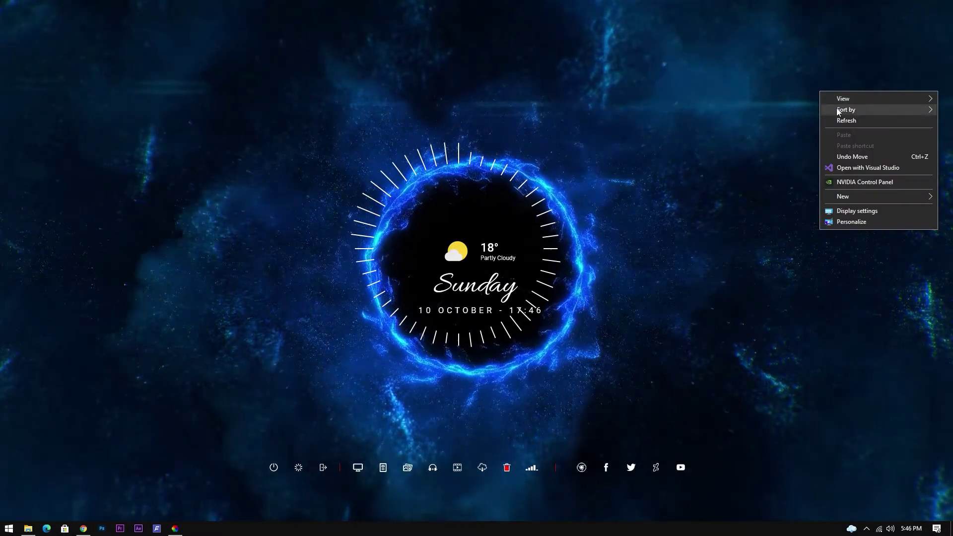
click(901, 119)
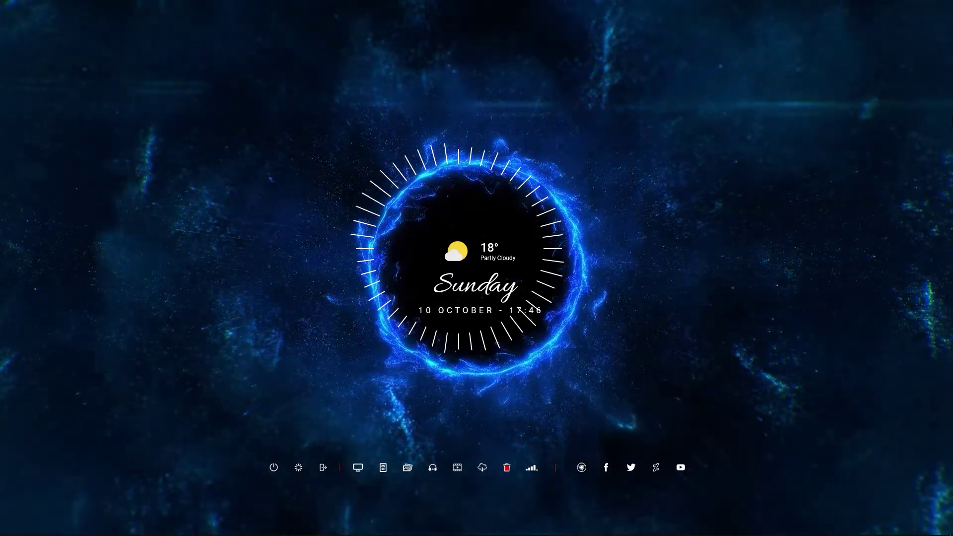
drag(457, 159, 277, 126)
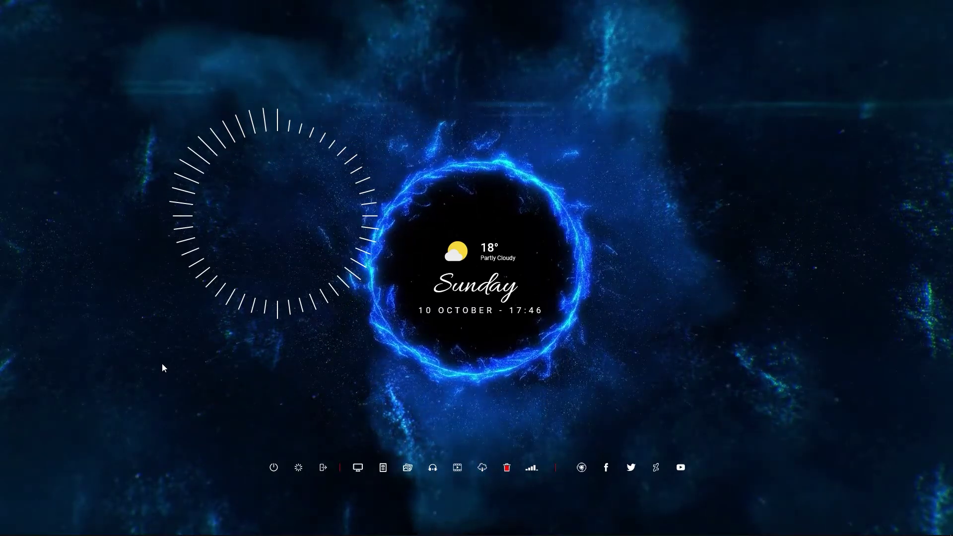
mouse_move(87, 534)
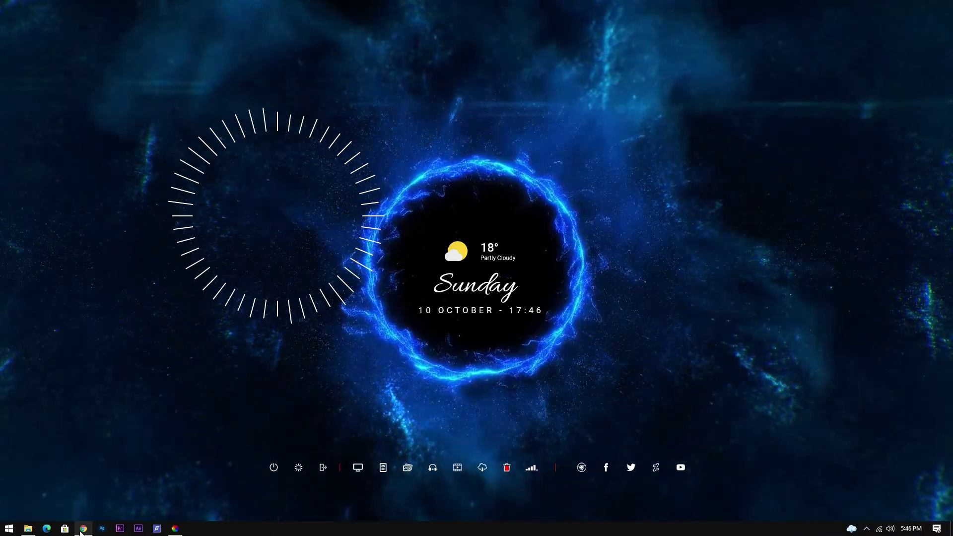
click(27, 529)
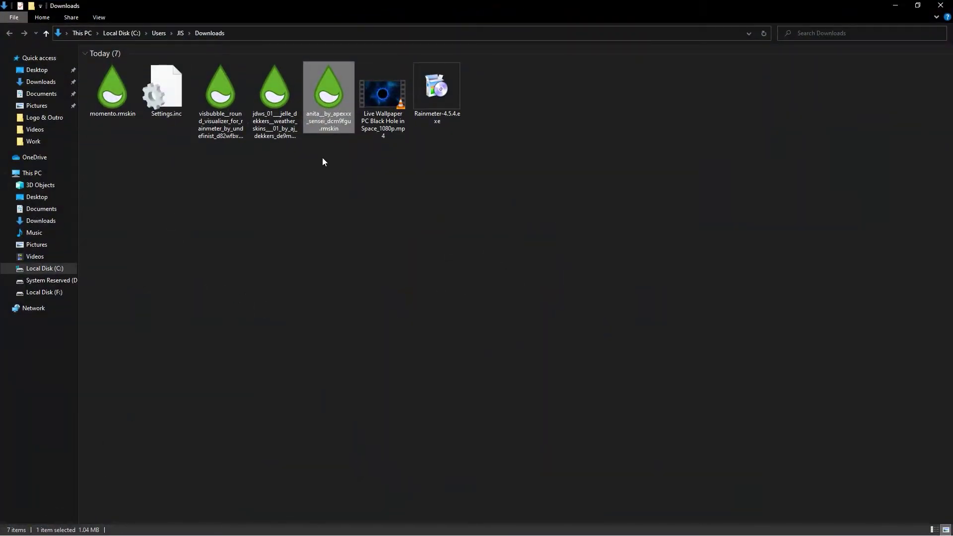
Step: Copy the entire contents of the downloaded Settings.inc, then close it and the Downloads folder
right_click(166, 105)
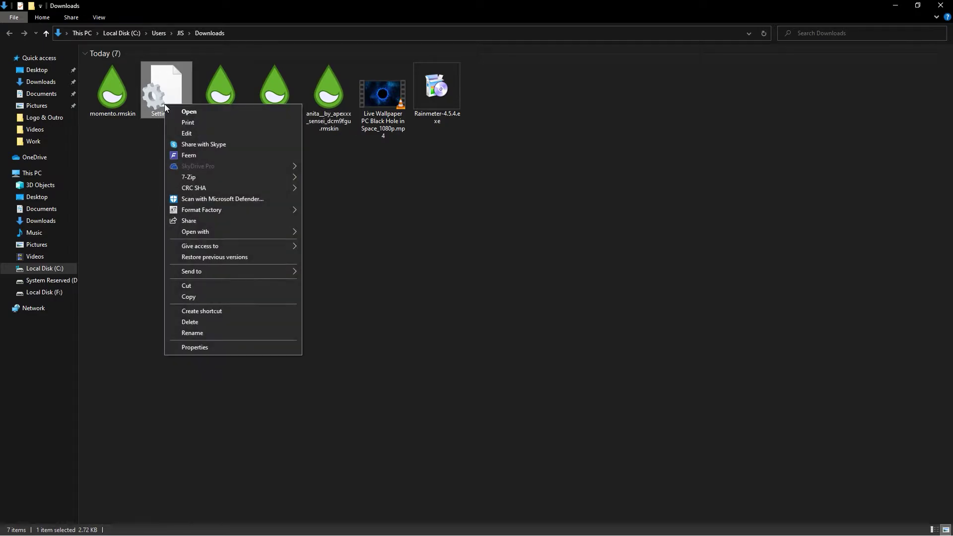
click(181, 133)
key(ctrl)
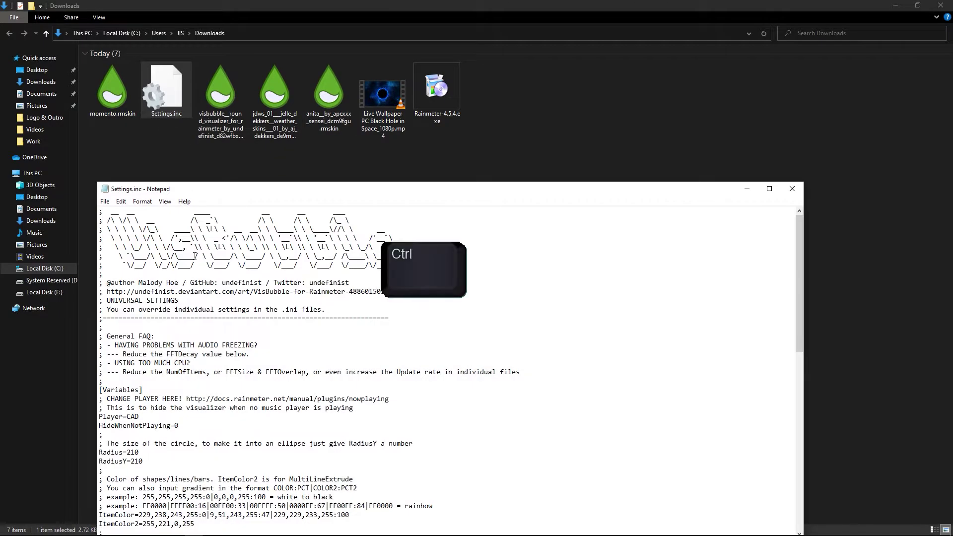
key(ctrl+a)
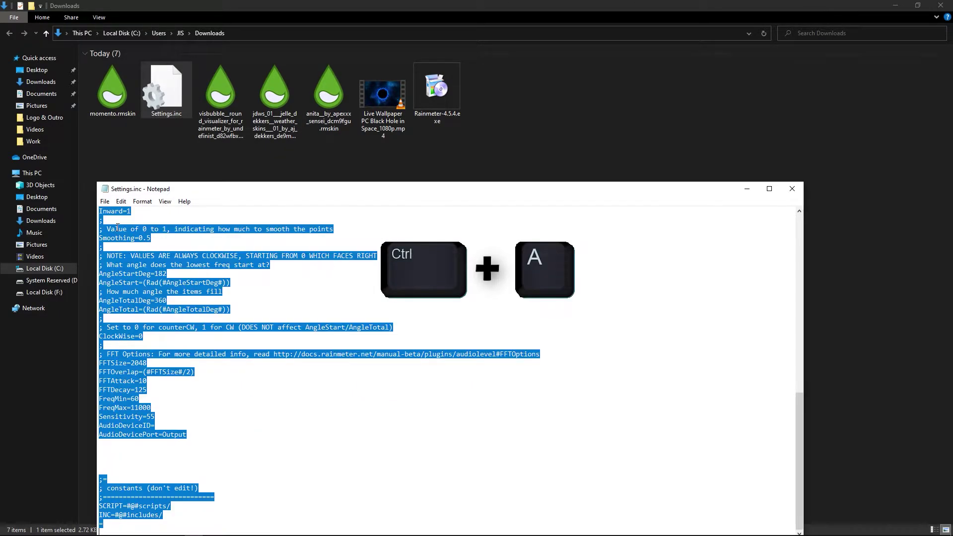
drag(184, 193, 225, 143)
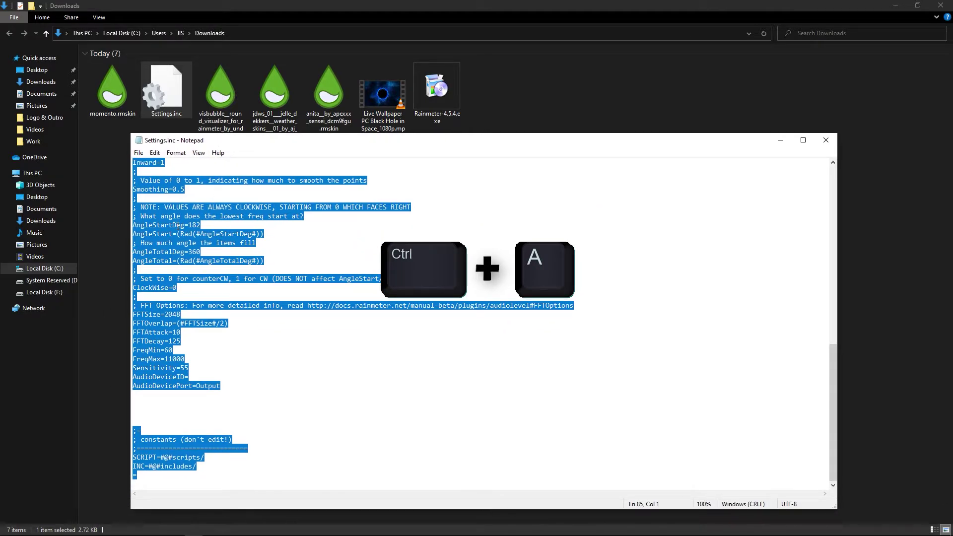
right_click(178, 226)
click(197, 255)
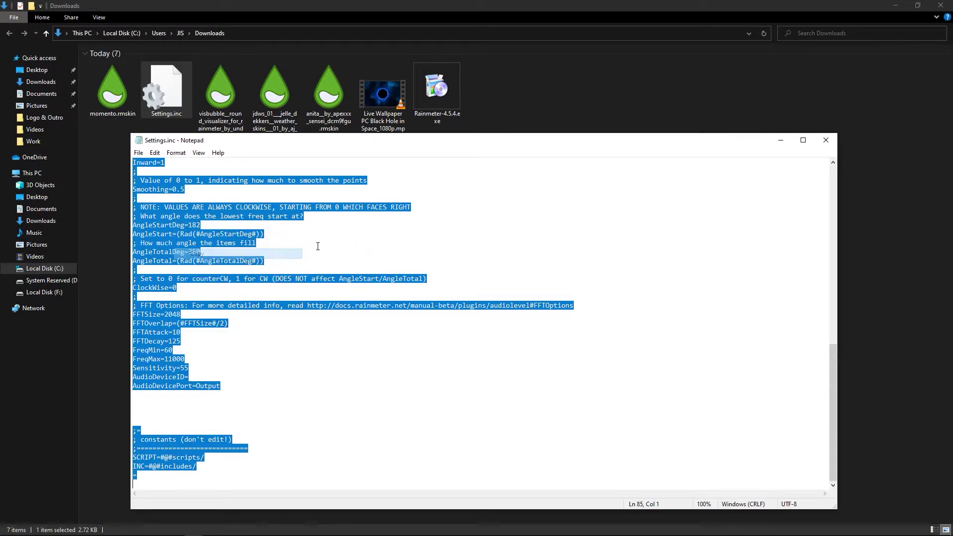
click(825, 141)
click(896, 6)
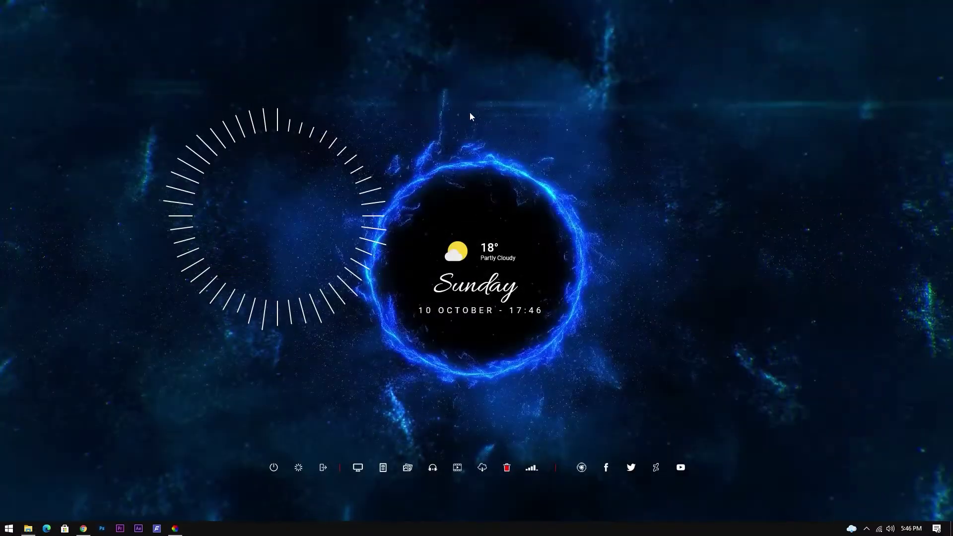
Step: Replace VisBubble's Settings.inc contents with the copied settings, save, close Notepad and refresh the skin
right_click(181, 191)
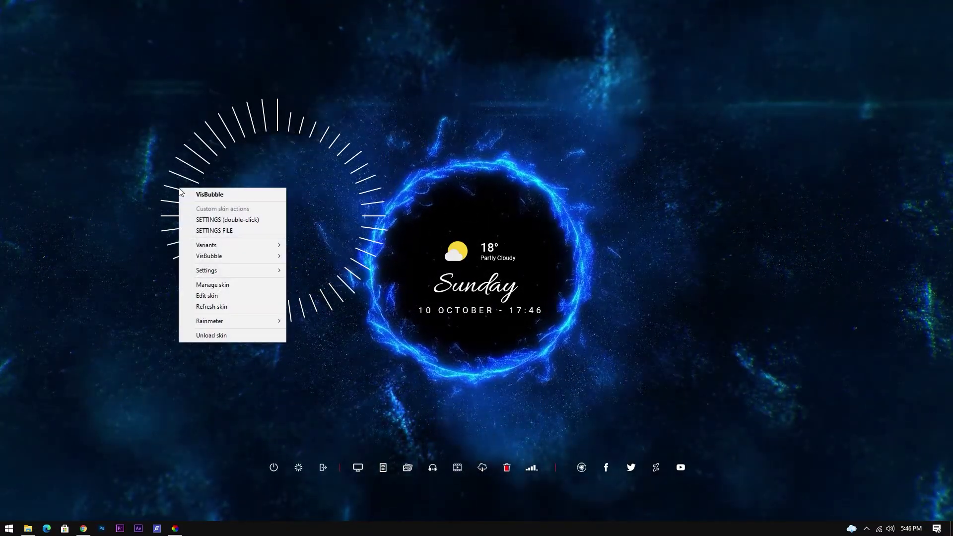
click(218, 231)
click(239, 244)
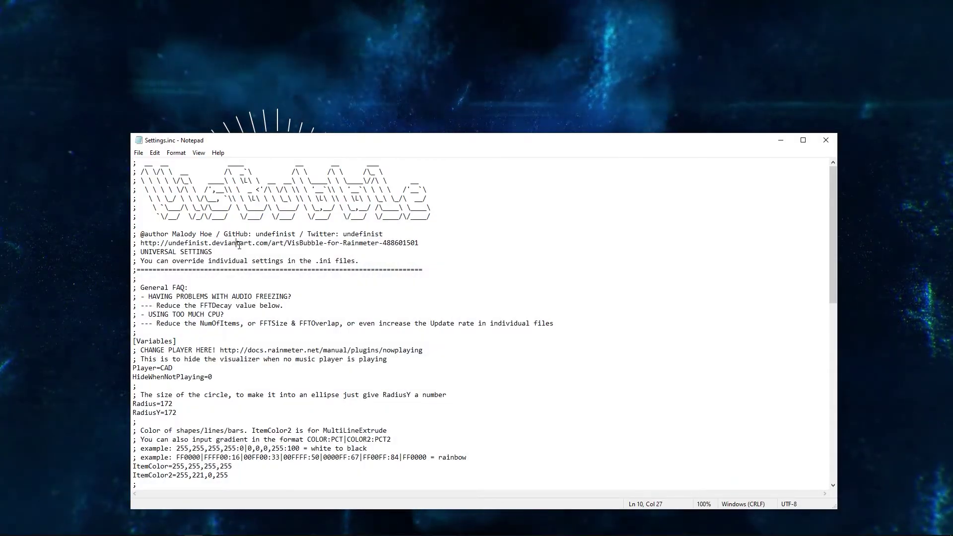
key(ctrl+a)
key(Delete)
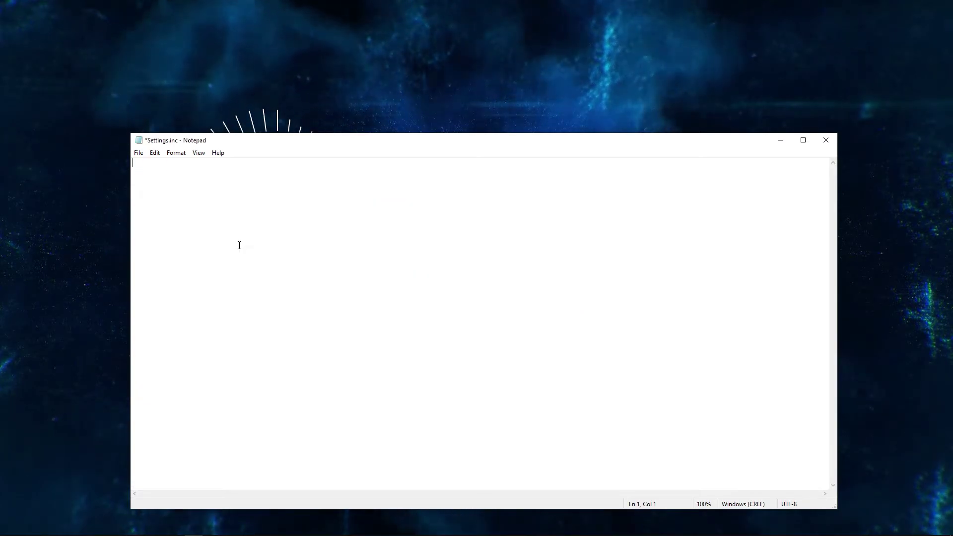
key(ctrl+v)
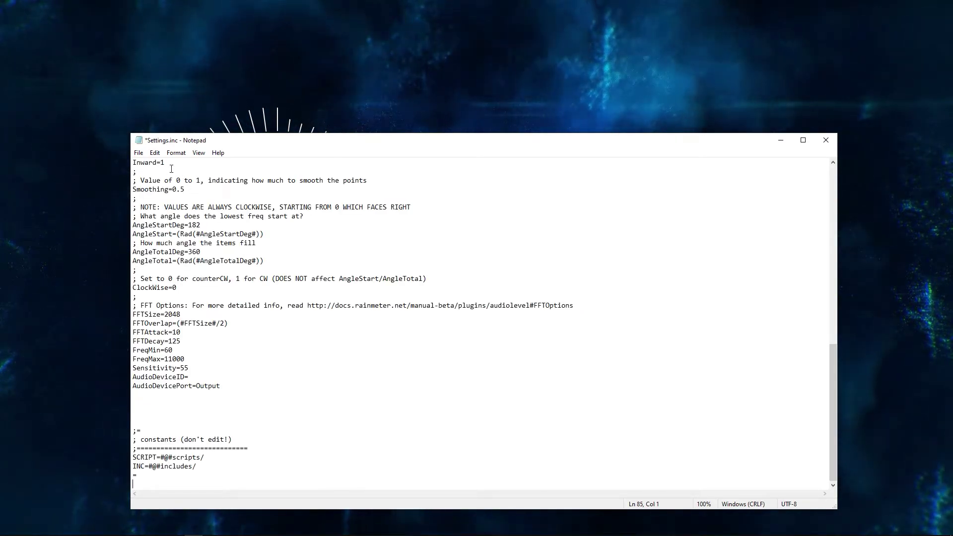
click(138, 154)
click(162, 199)
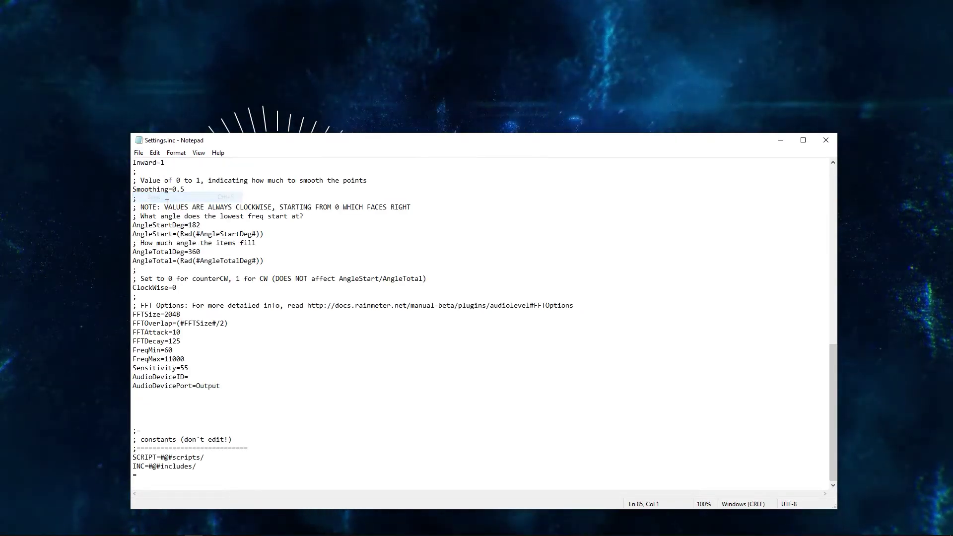
click(826, 141)
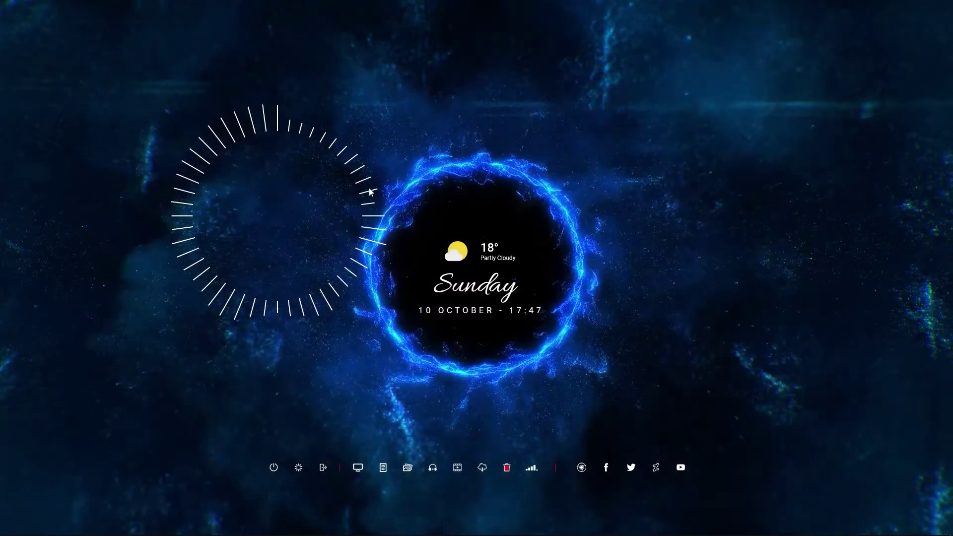
right_click(284, 130)
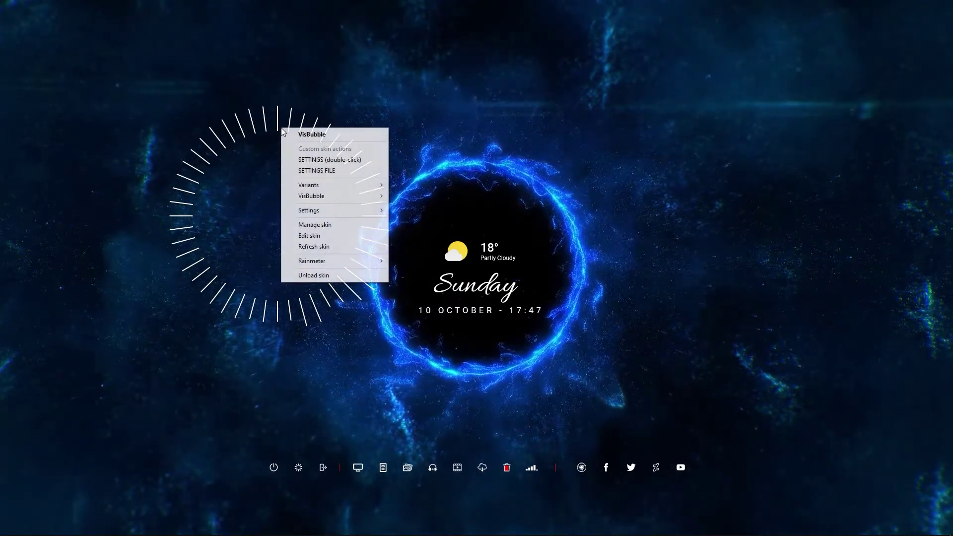
click(312, 245)
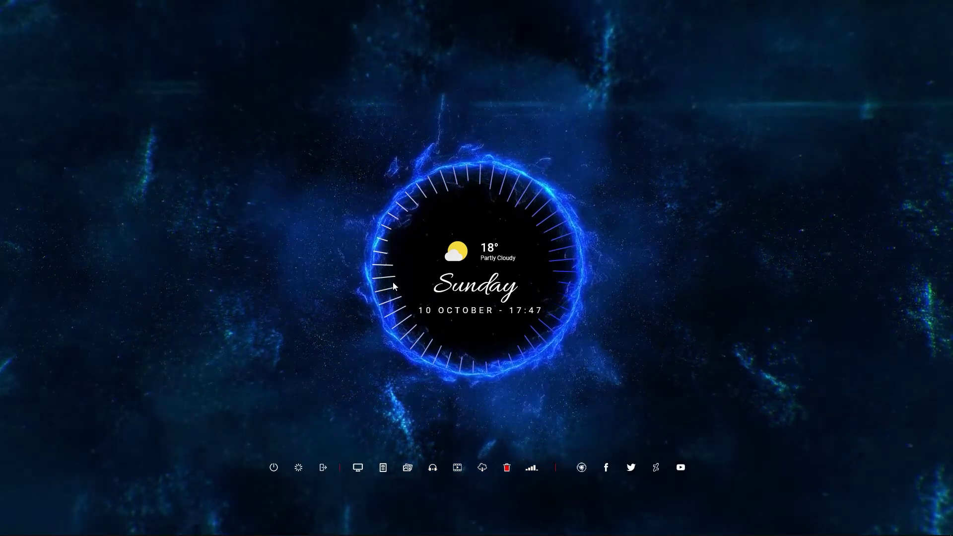
Step: Open the VisBubble Settings panel from the ring encircling the black hole
click(387, 293)
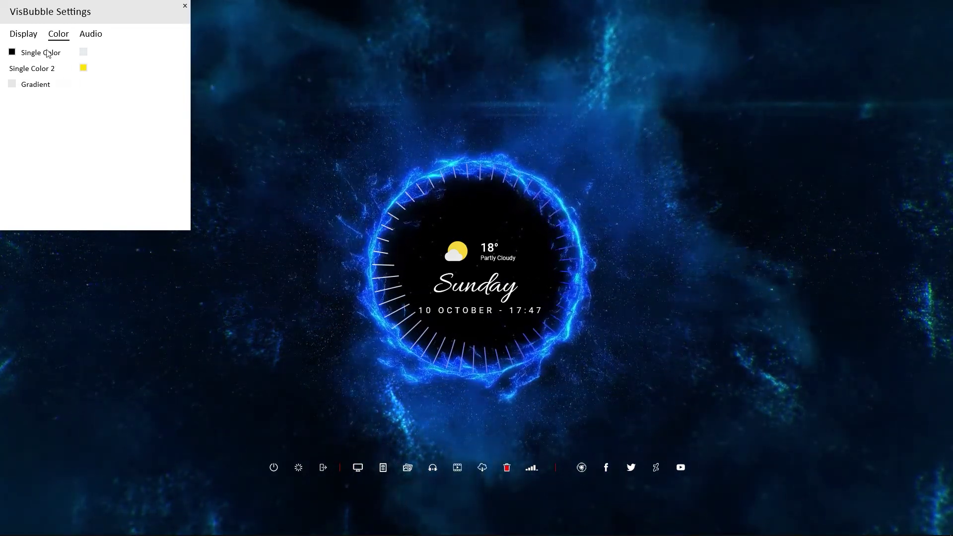
Step: Tick Gradient on the Color tab and set the right-end stop to blue-violet
click(31, 38)
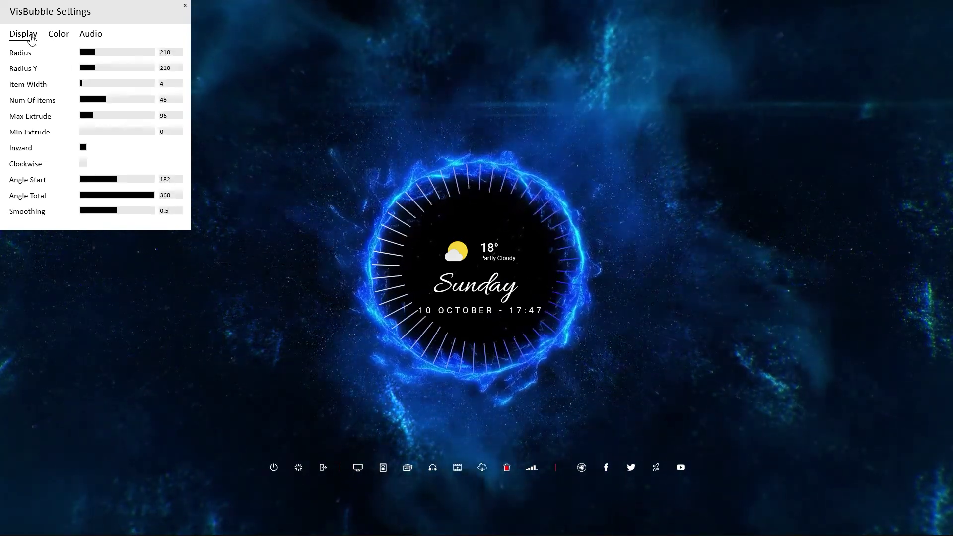
click(56, 35)
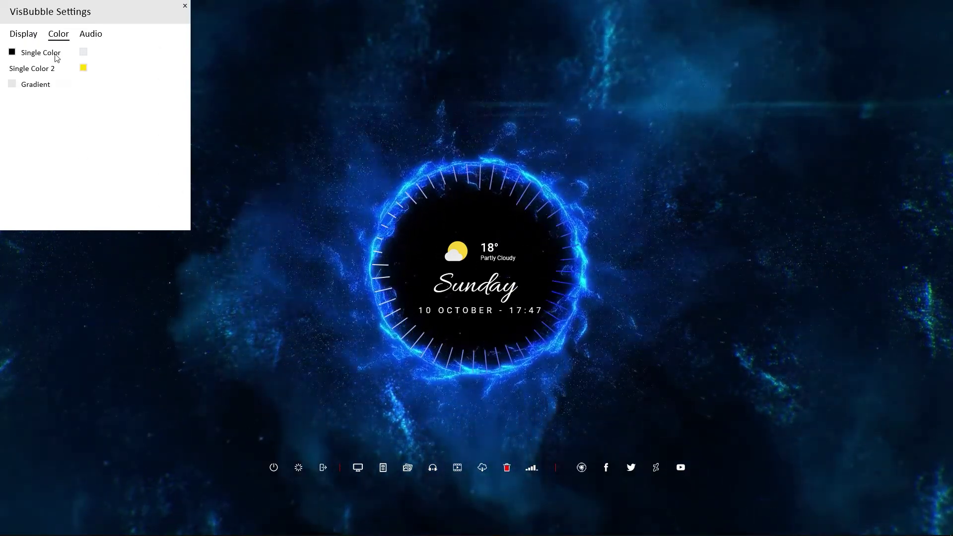
click(12, 84)
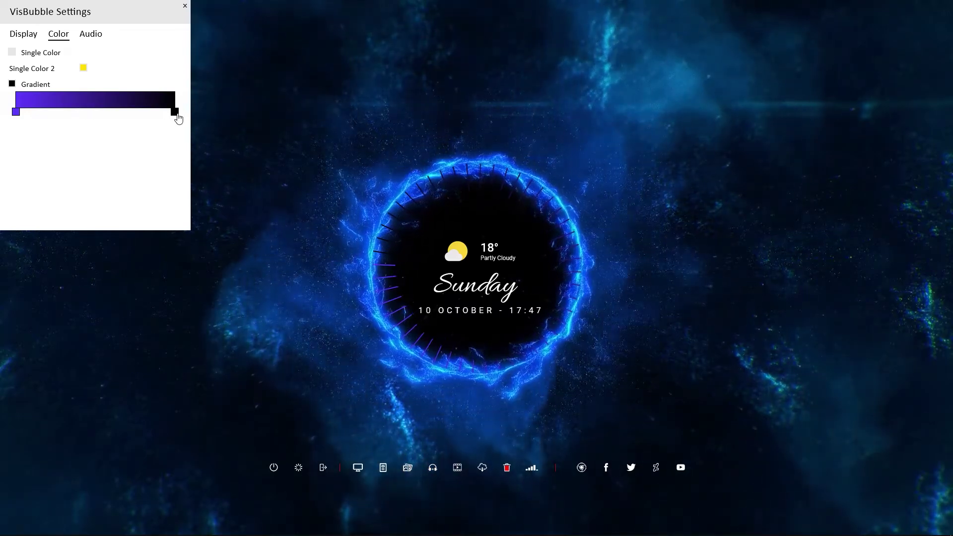
click(175, 113)
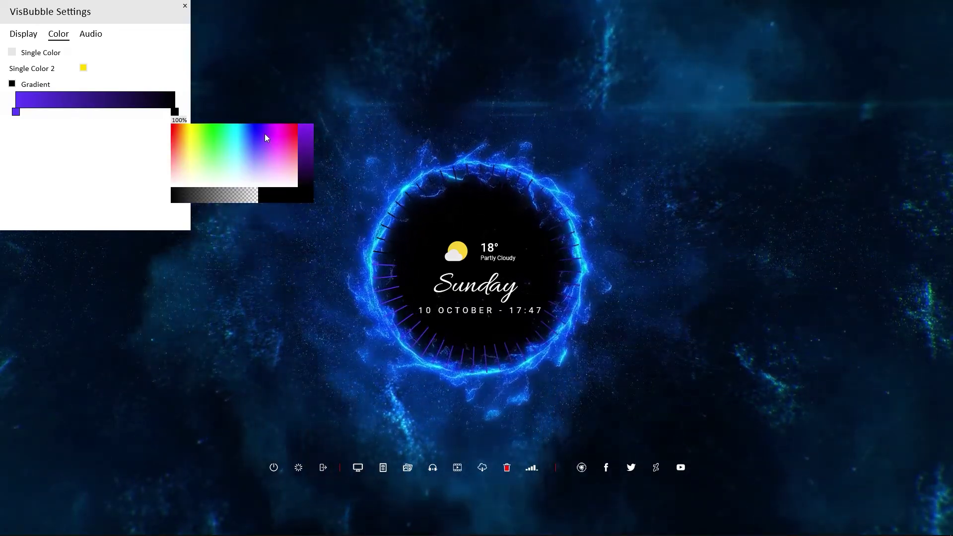
drag(264, 121, 256, 138)
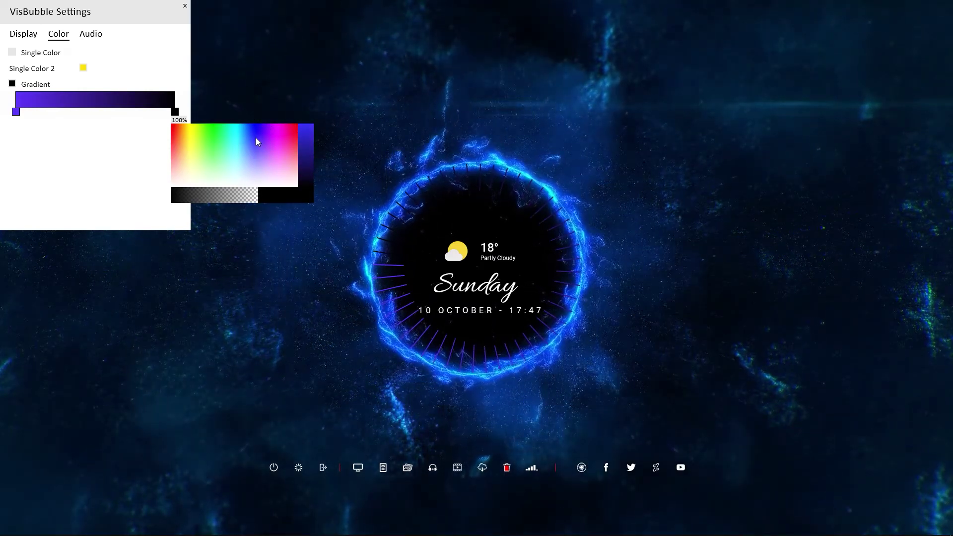
click(311, 130)
click(300, 194)
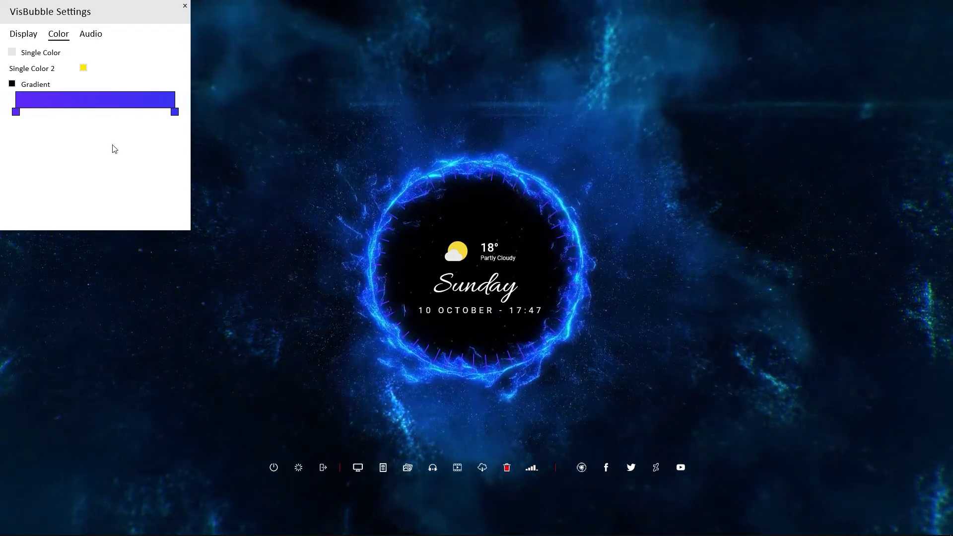
Step: Set the gradient's left-end stop to light blue and raise Audio Sensitivity to 56
click(18, 114)
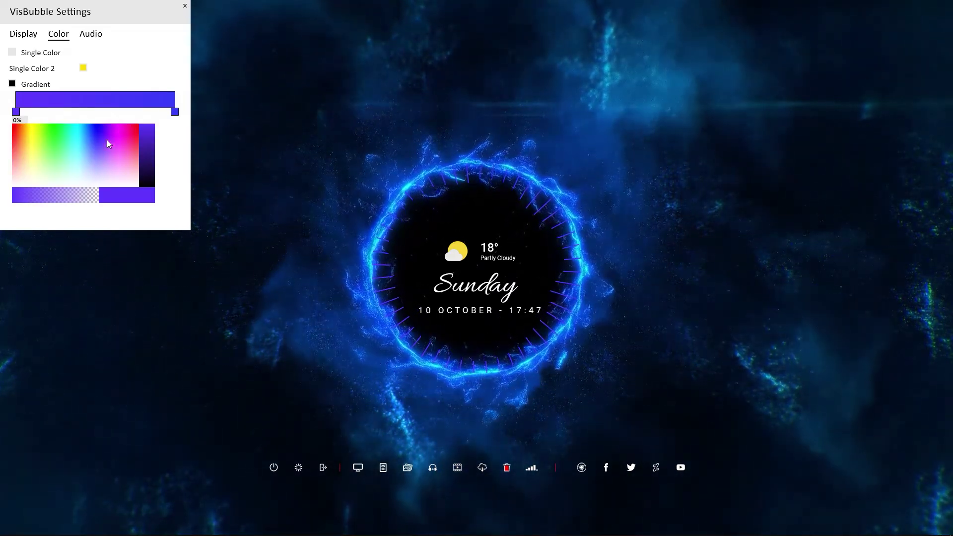
click(88, 152)
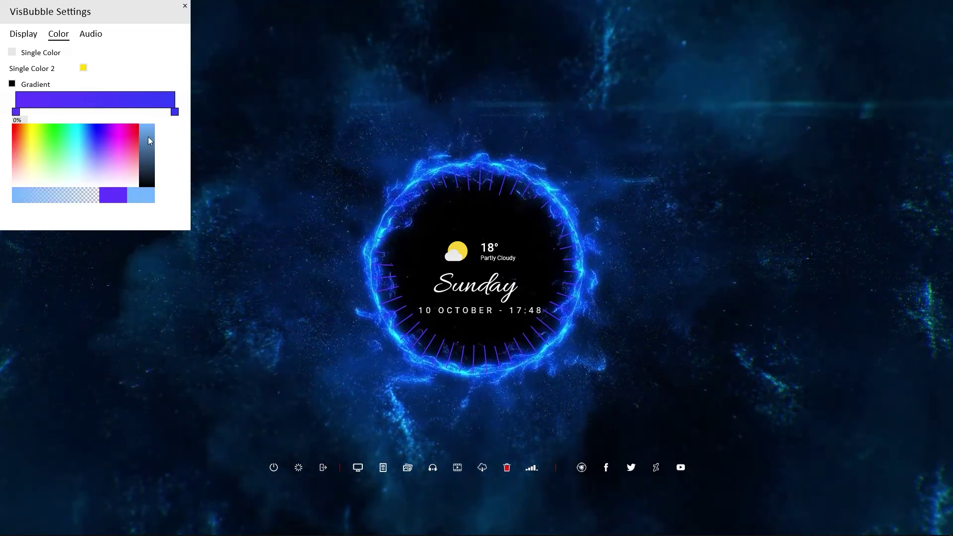
click(147, 200)
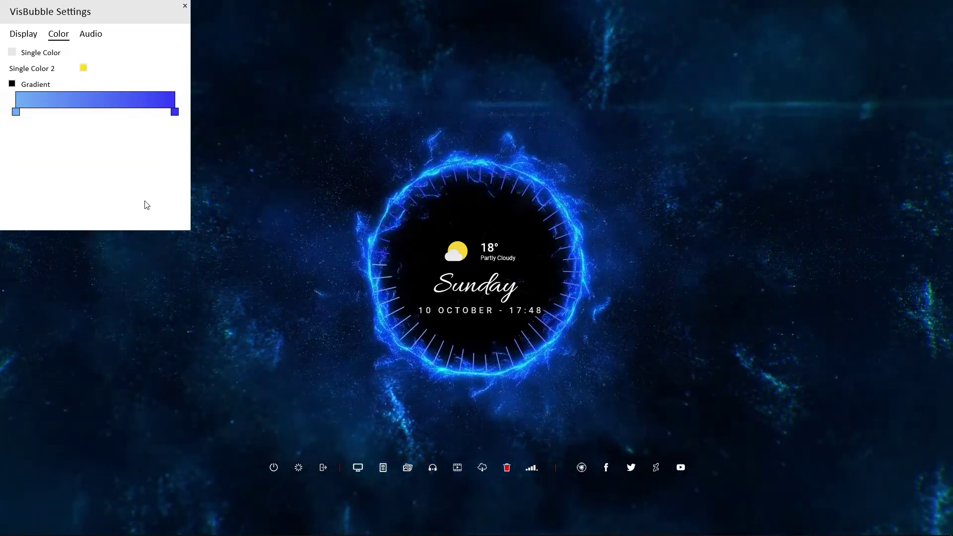
click(24, 36)
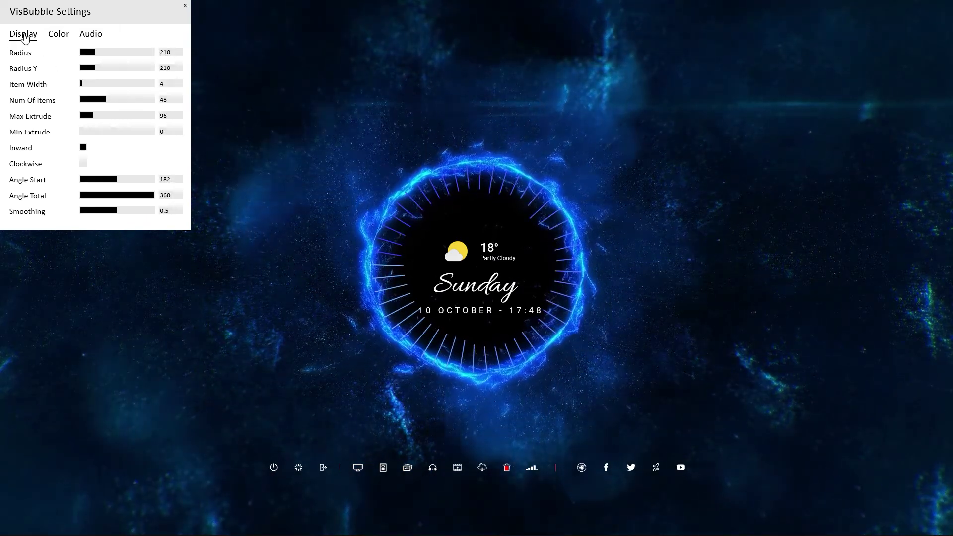
click(81, 32)
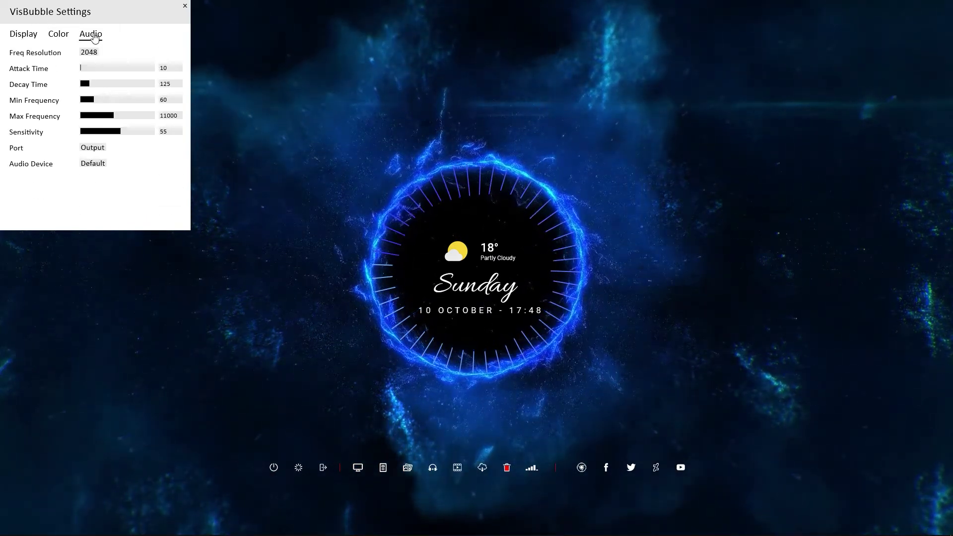
click(125, 133)
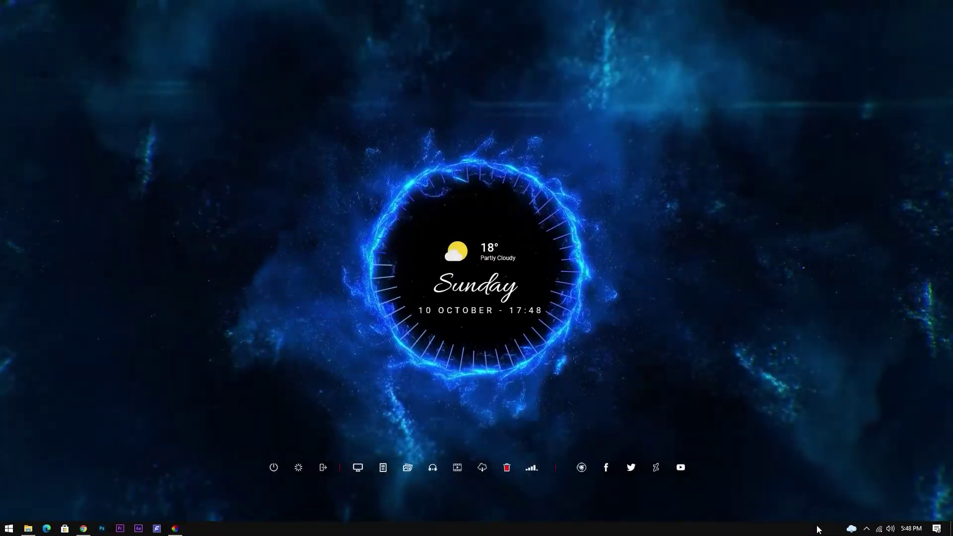
Step: Open Lively Wallpaper's customisation panel for the black-hole wallpaper and close the library
click(867, 529)
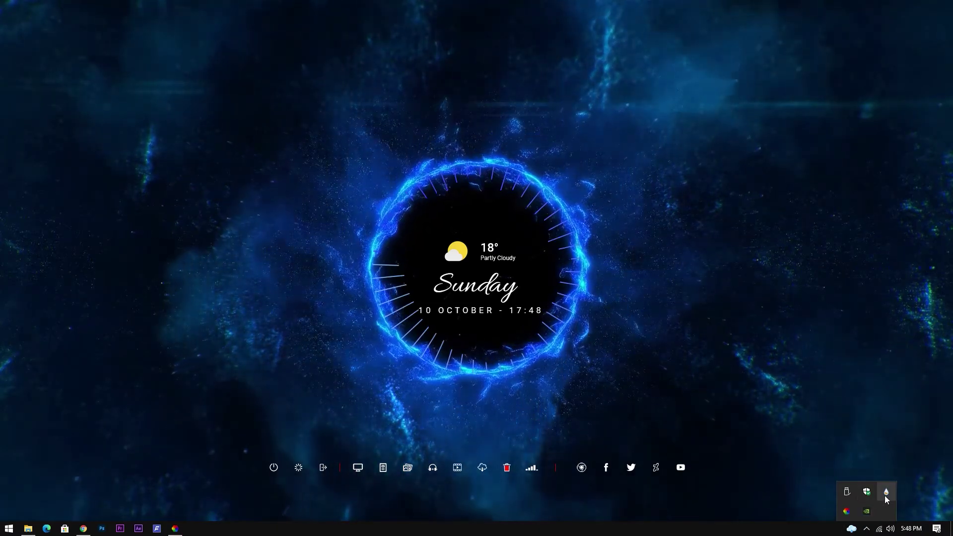
double_click(855, 514)
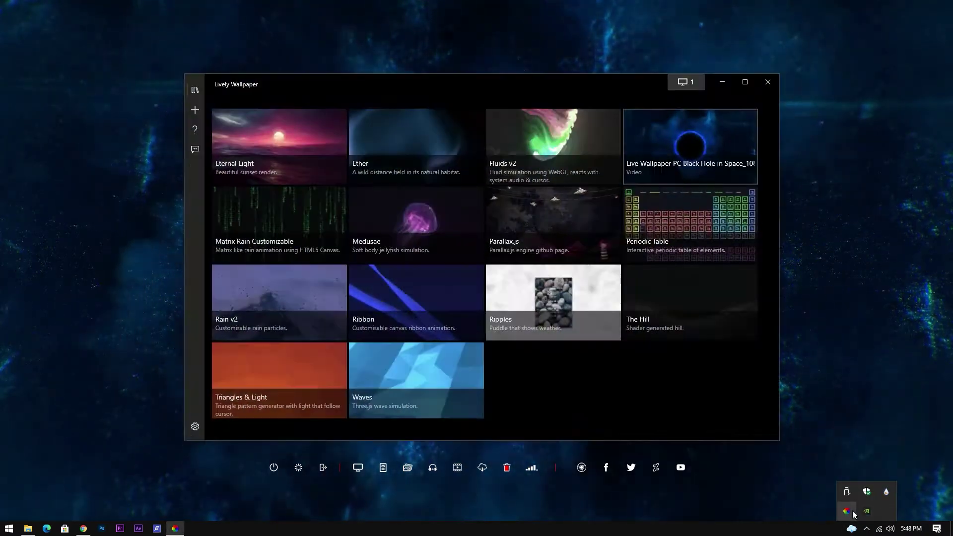
click(684, 86)
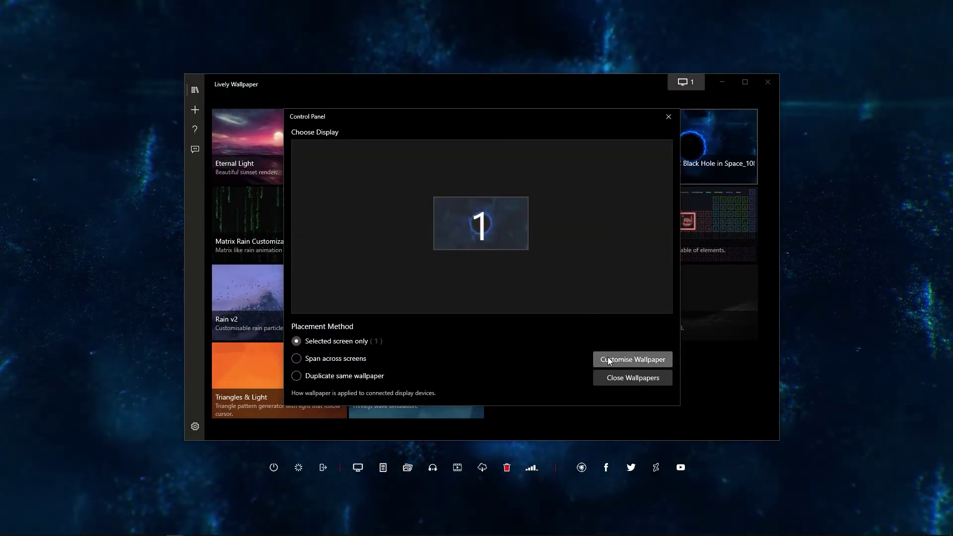
click(610, 361)
click(684, 88)
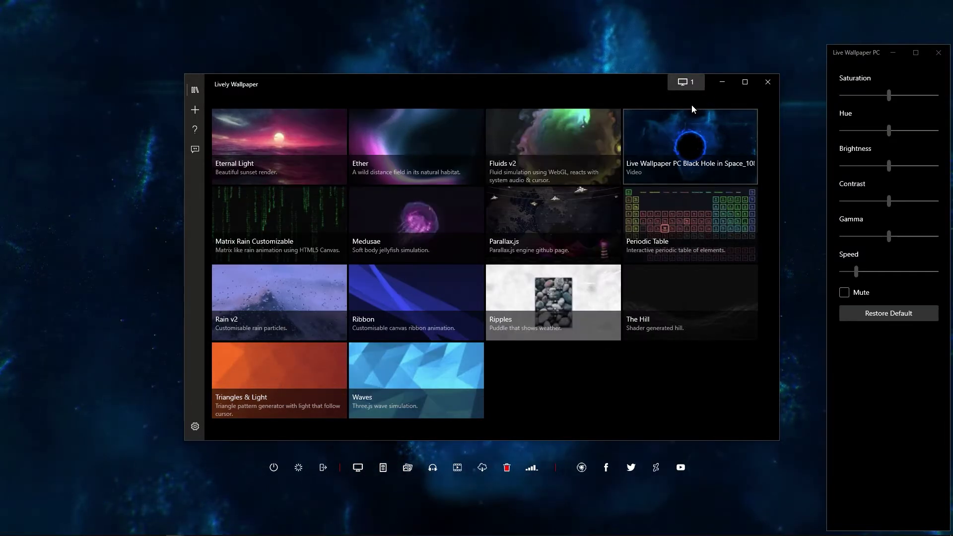
click(768, 83)
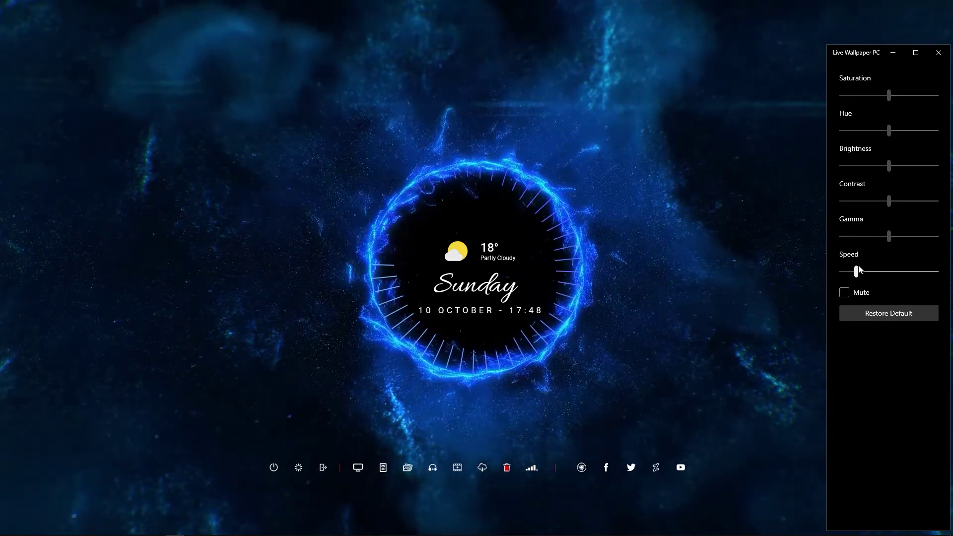
Step: Adjust the wallpaper's Speed, Gamma, Contrast, Brightness (to -7) and Hue sliders
mouse_move(858, 271)
mouse_down()
mouse_move(895, 268)
mouse_move(860, 273)
mouse_up()
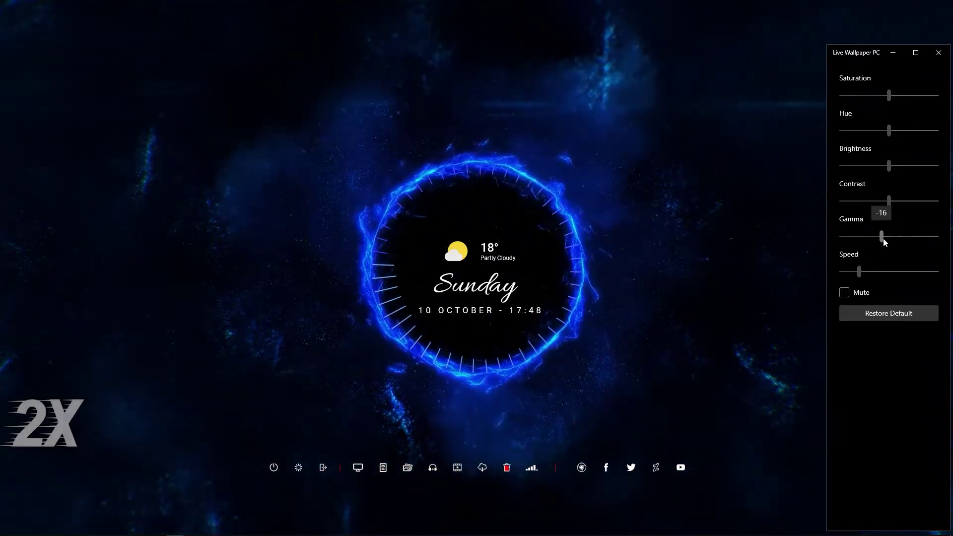
drag(891, 241, 893, 239)
drag(889, 200, 901, 201)
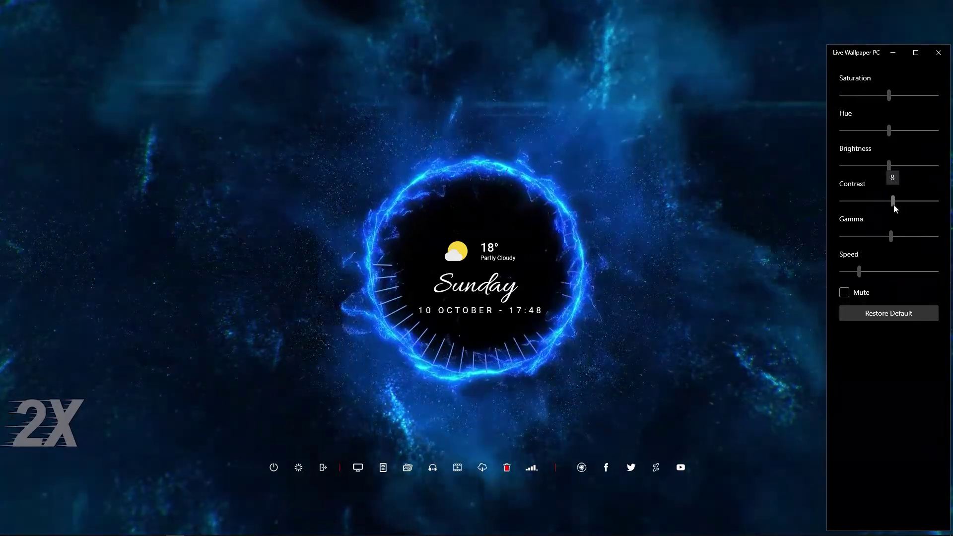
drag(889, 167, 887, 167)
drag(890, 130, 893, 97)
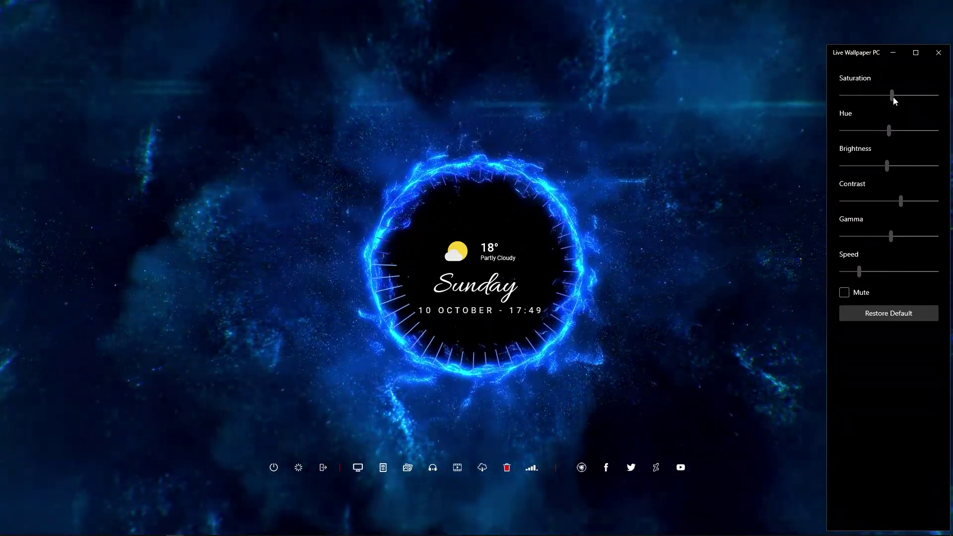